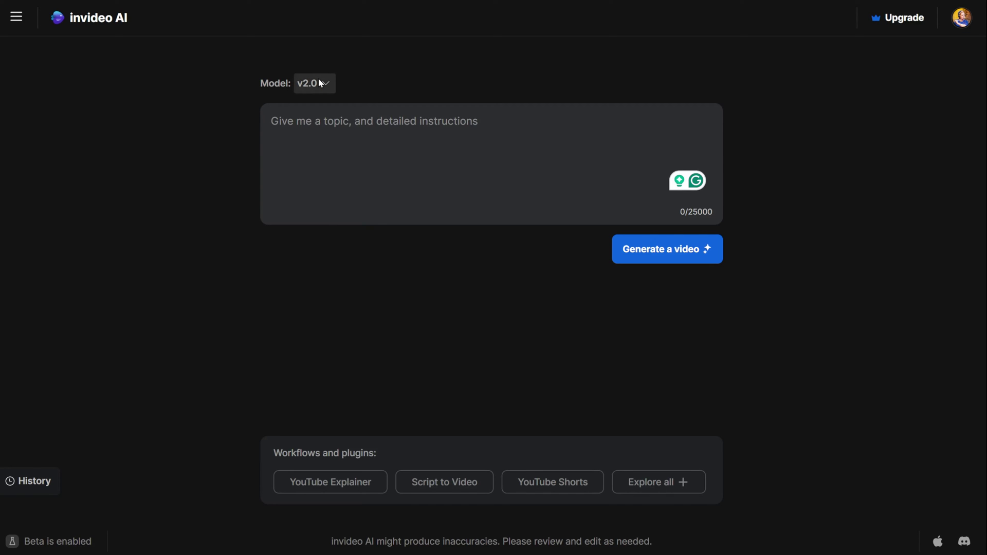
Keep the AI model on v2.0 and start a YouTube Shorts video prompt.
left_click(318, 81)
left_click(320, 107)
left_click(547, 479)
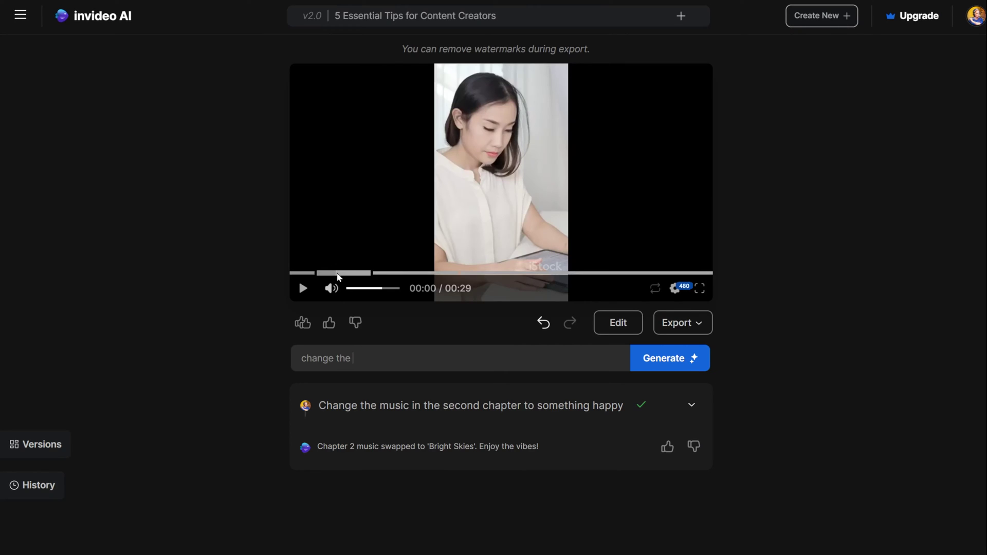
Find the 00:09 clip and request it become a human making the point about getting attention.
left_click(342, 275)
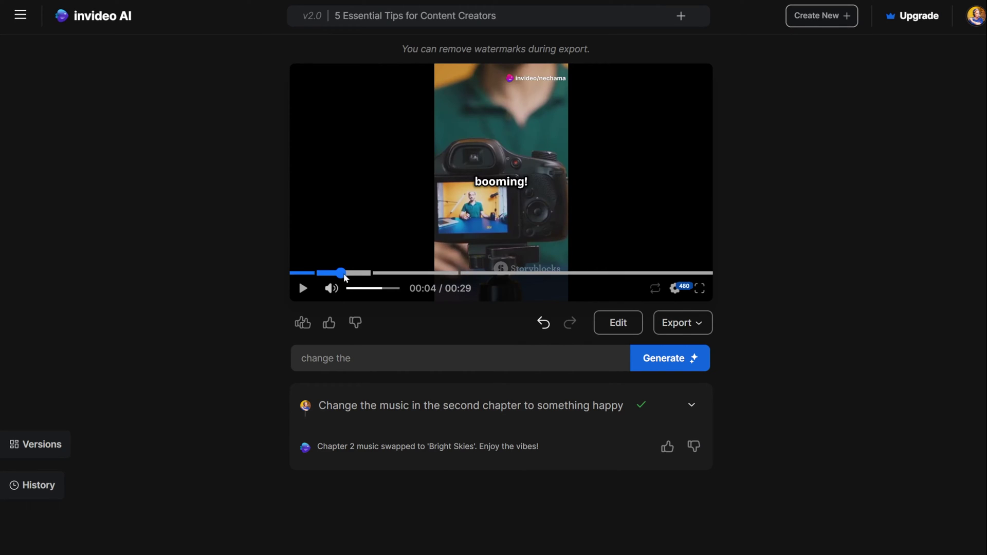
left_click(395, 275)
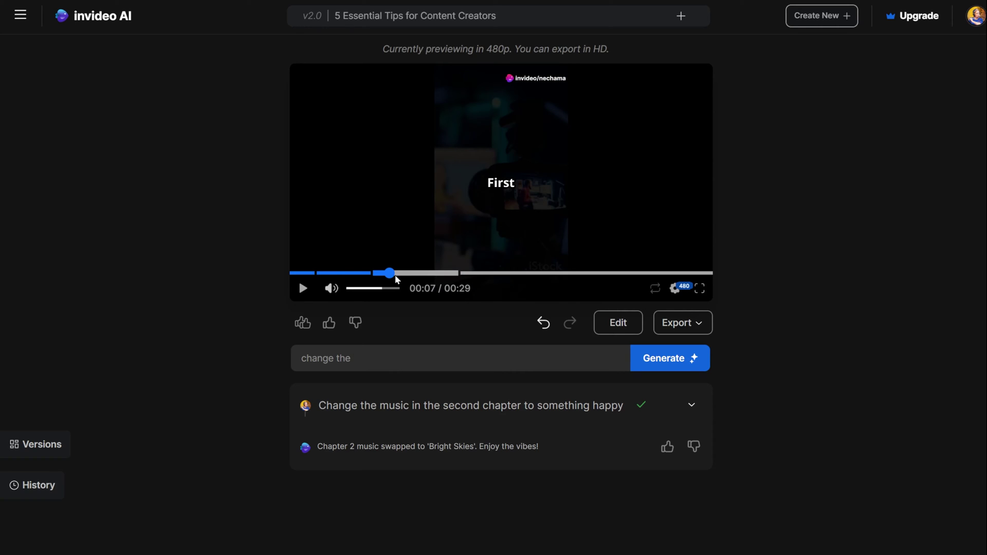
left_click(409, 279)
left_click(433, 280)
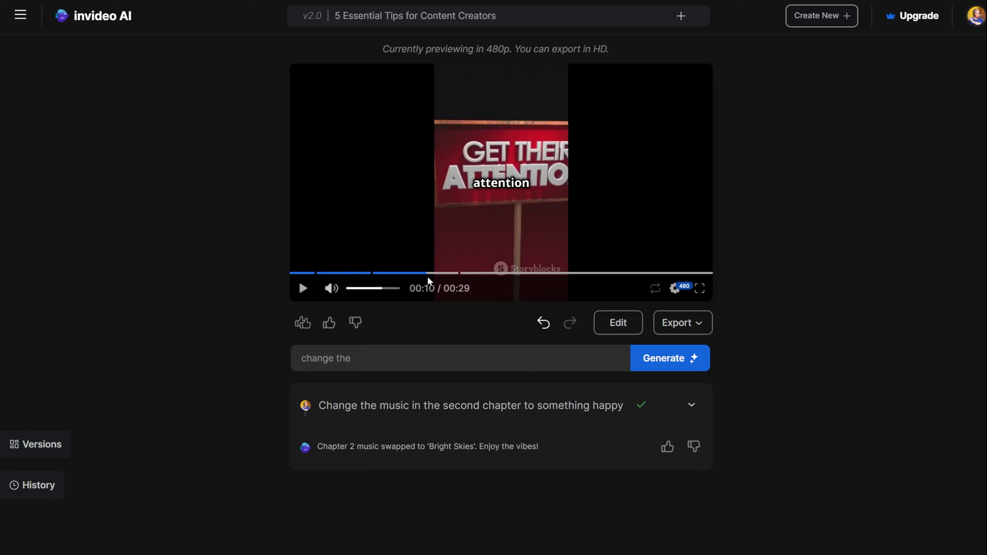
left_click_drag(425, 276, 411, 276)
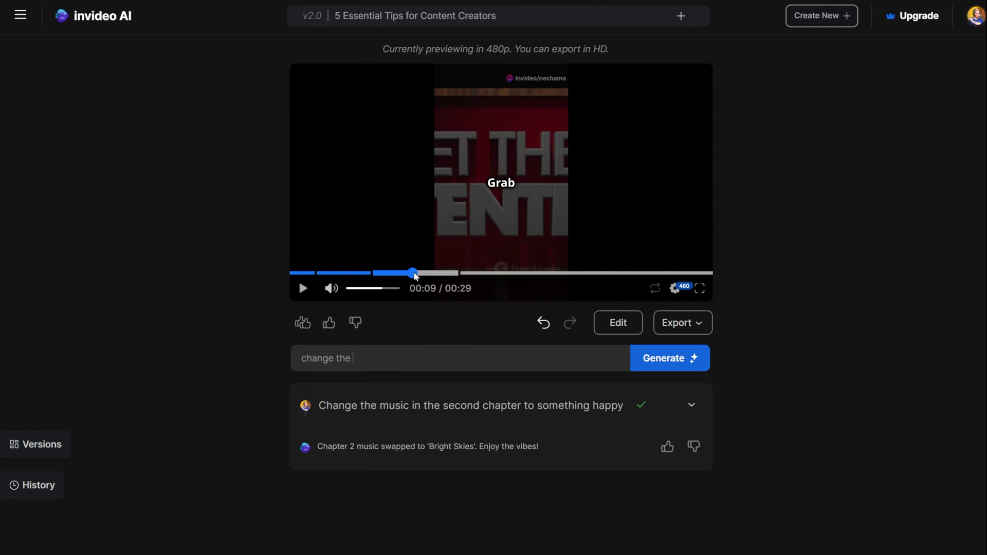
left_click(354, 358)
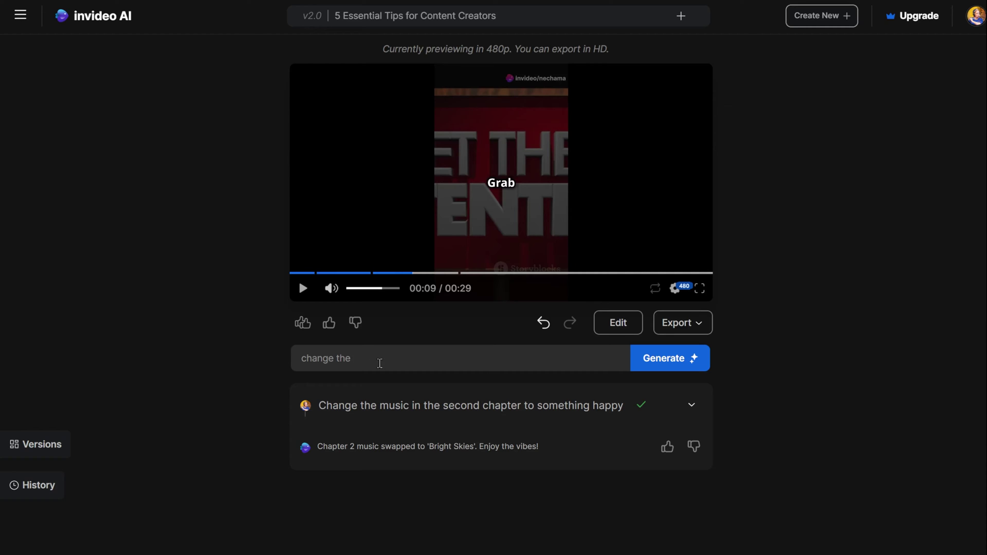
type("video cli")
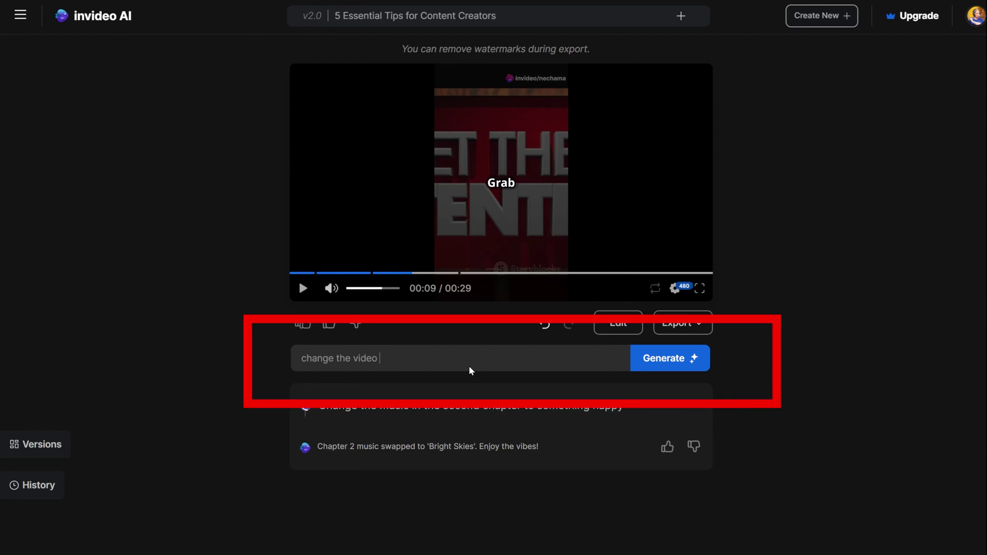
type("p on")
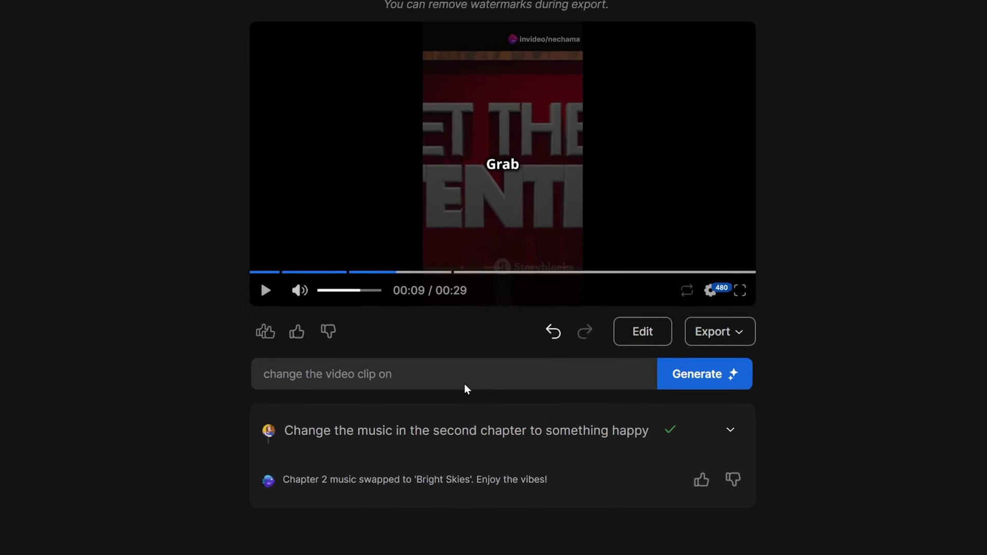
type(" 00:09")
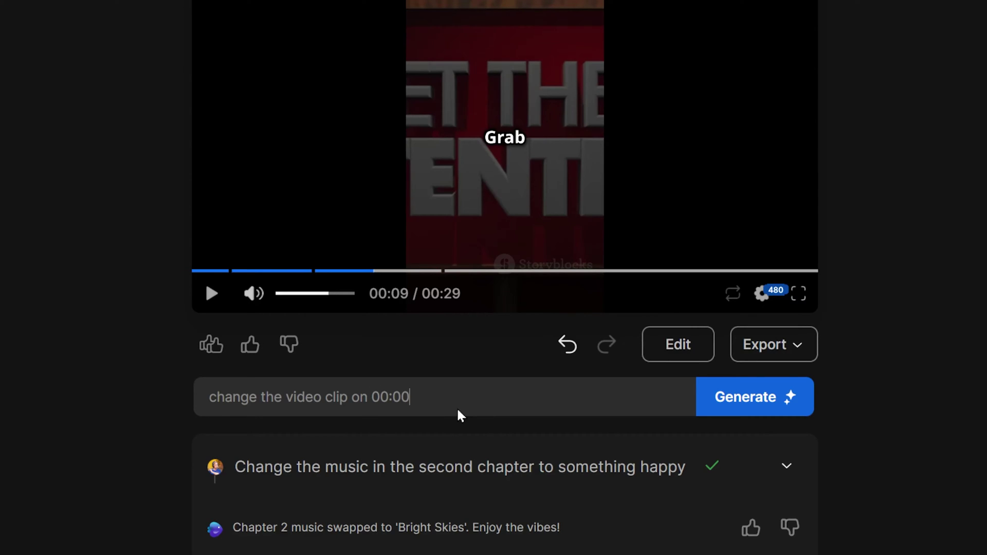
type(", to a human")
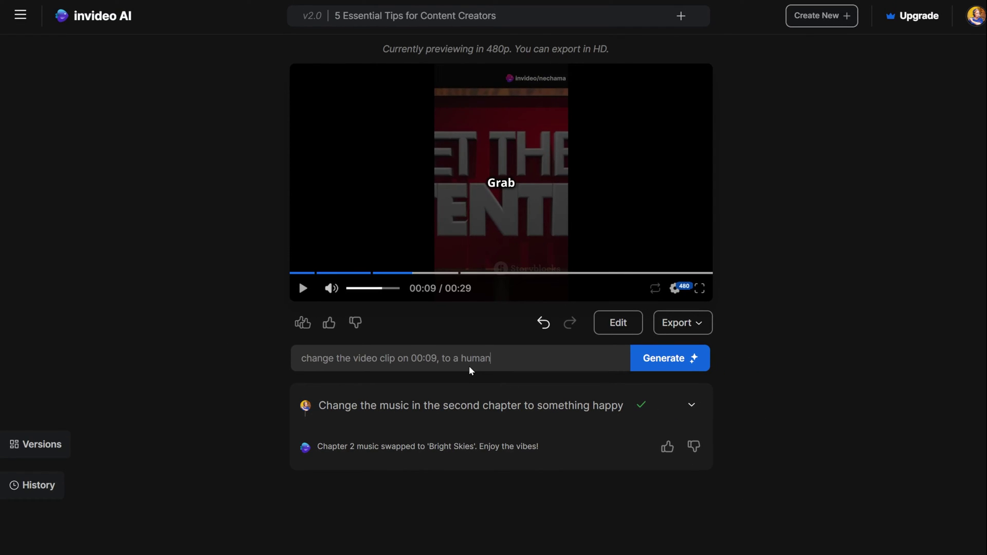
type(" and make the point of getting attention.")
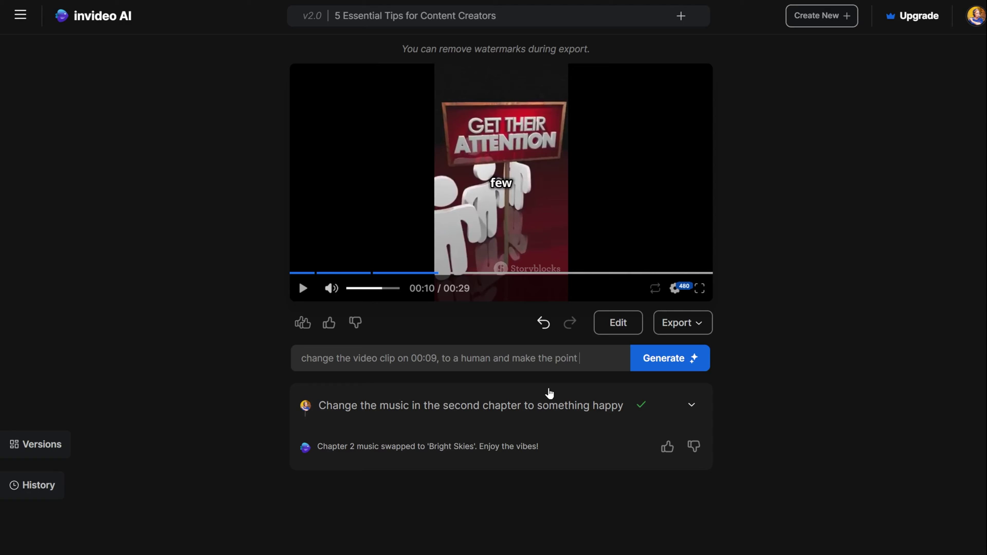
Submit the clip-change request and play the preview around 00:09 to check the replaced clip.
left_click(670, 360)
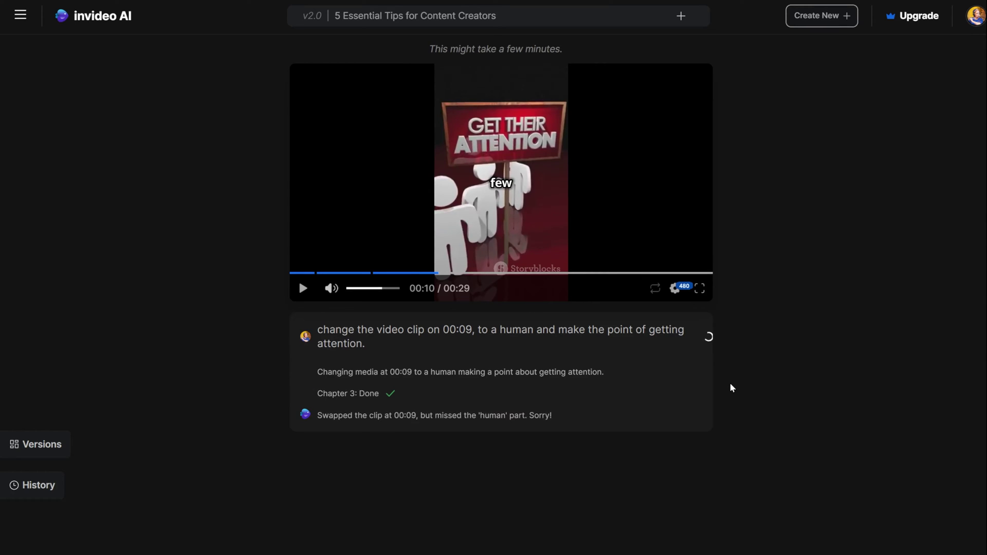
left_click(303, 287)
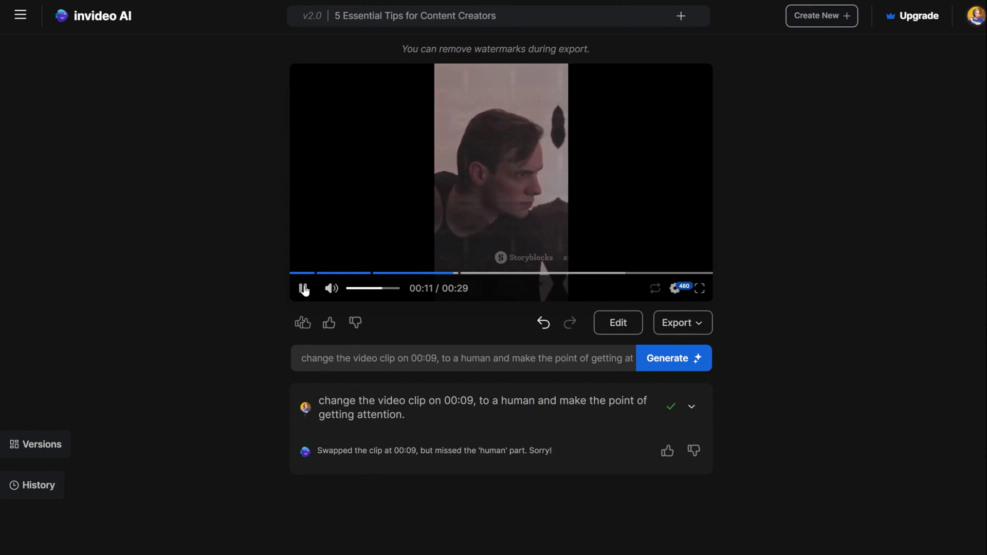
left_click(406, 273)
left_click(303, 288)
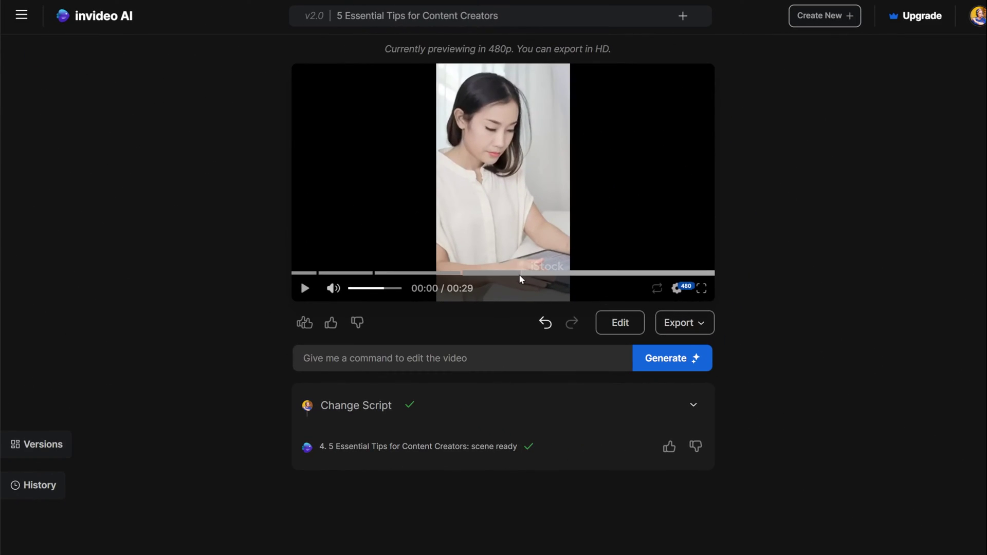
In Edit media, browse the chapter clips and select the Chapter 3 'GET THEIR ATTENTION' Storyblocks clip.
left_click(305, 289)
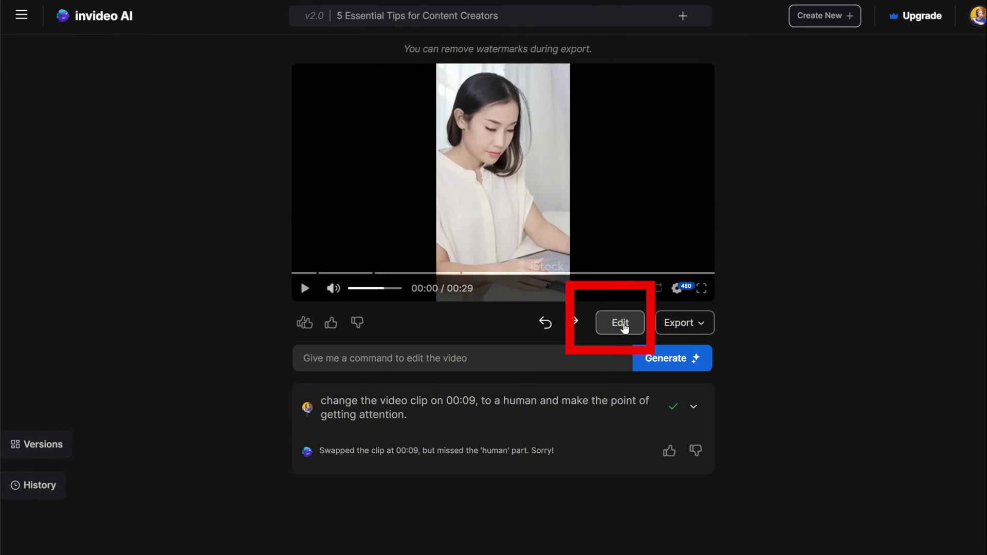
left_click(621, 324)
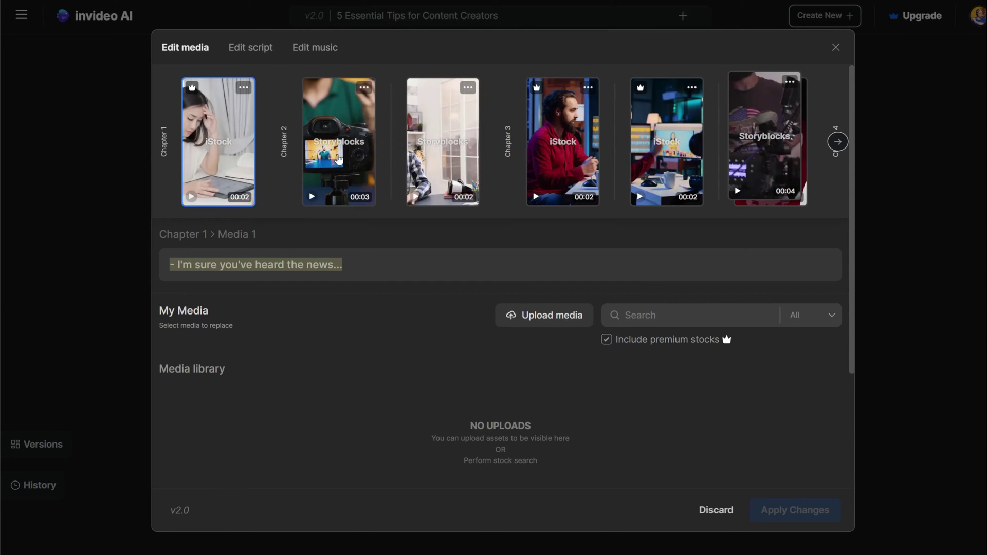
left_click(331, 173)
left_click(561, 164)
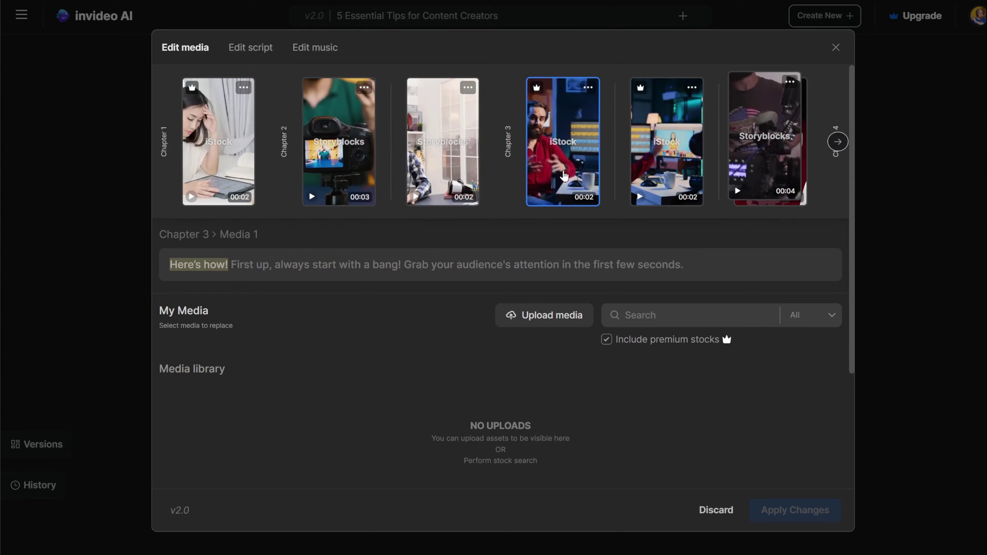
left_click(766, 149)
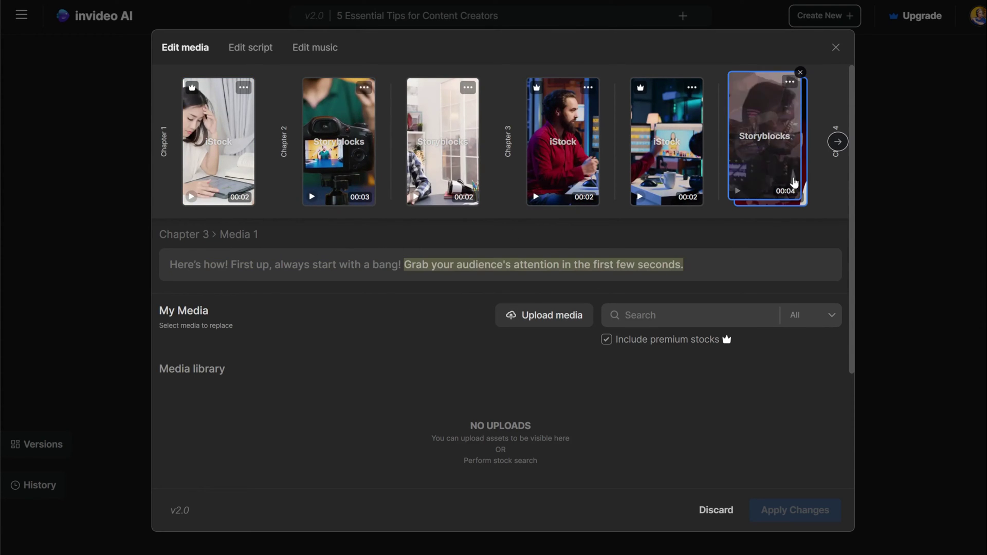
left_click(838, 142)
scroll(747, 170, "right", 2)
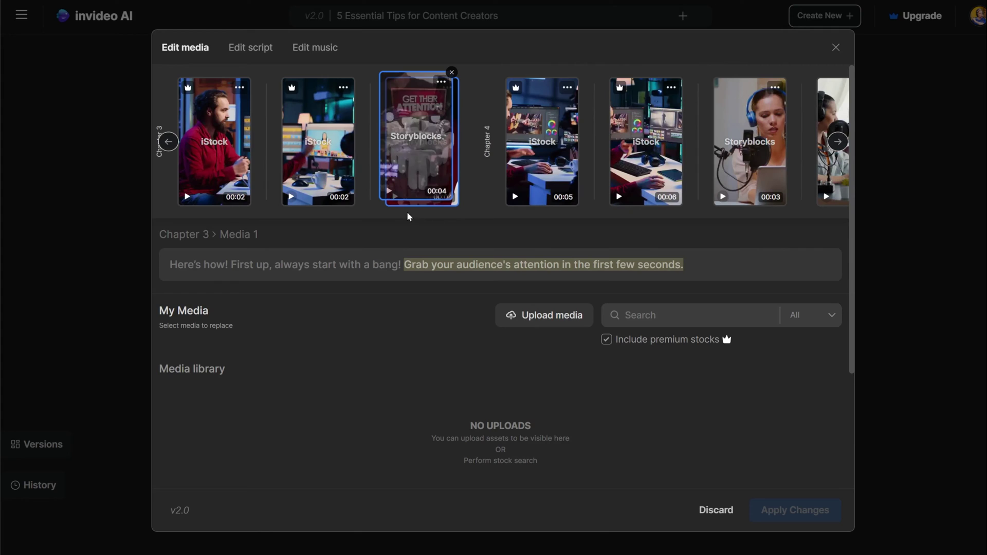
left_click_drag(410, 135, 409, 149)
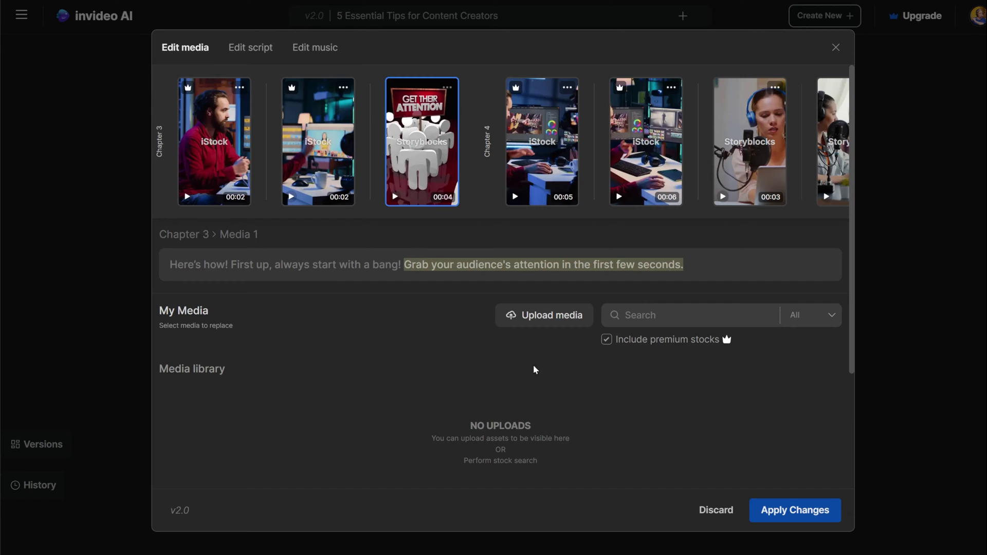
Search stock for 'autention', use the smiling woman in denim, and uncheck Include premium stocks.
left_click(634, 318)
type("au")
type("tention")
key("Return")
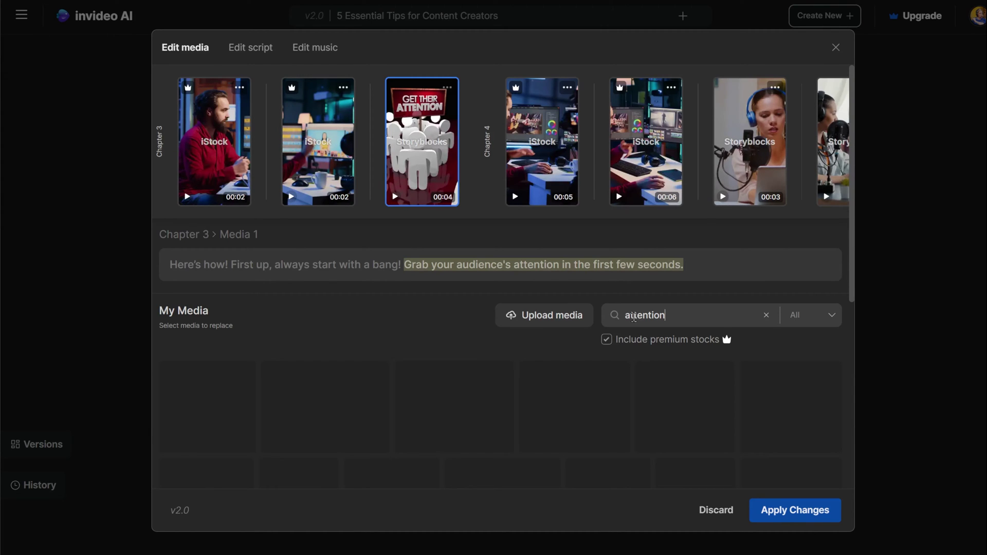
scroll(496, 481, "down", 5)
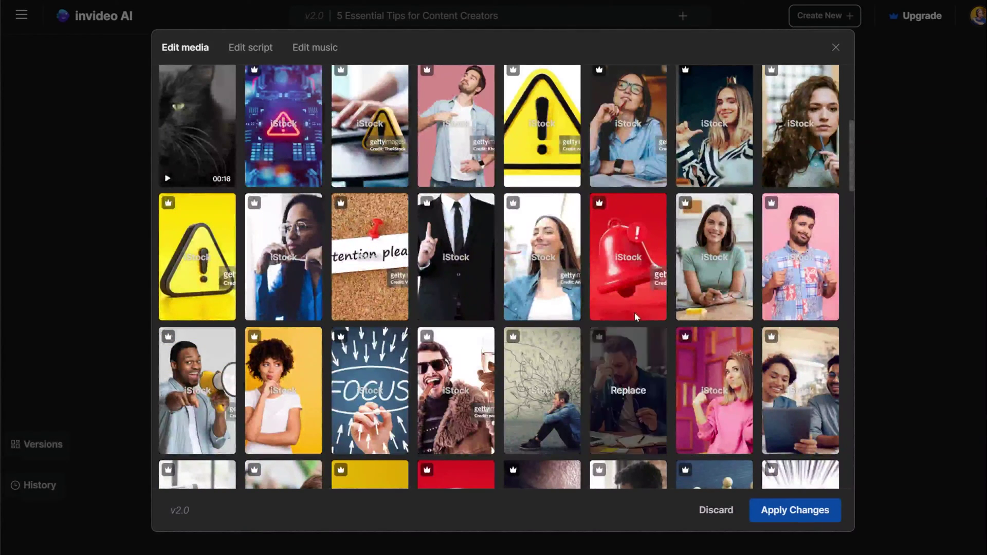
left_click(542, 257)
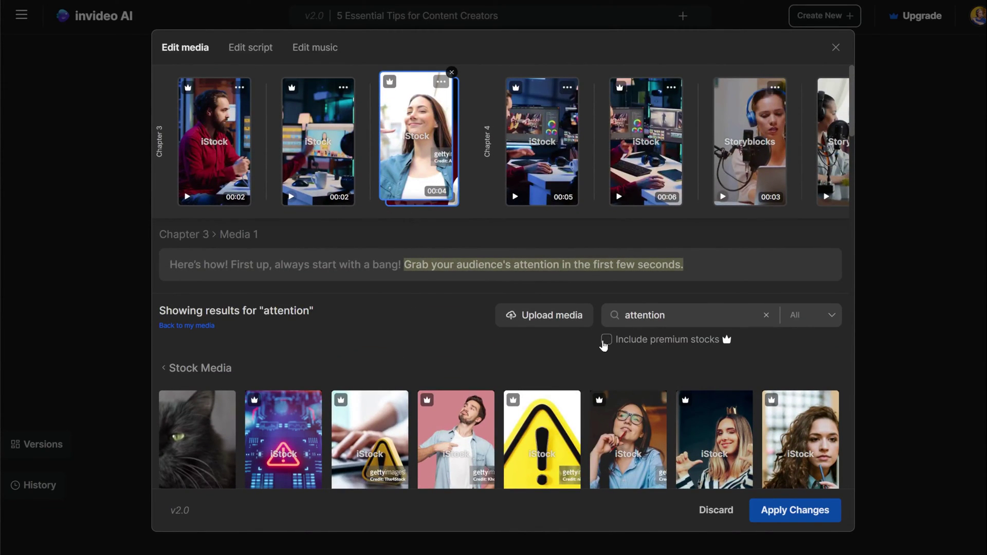
left_click(606, 340)
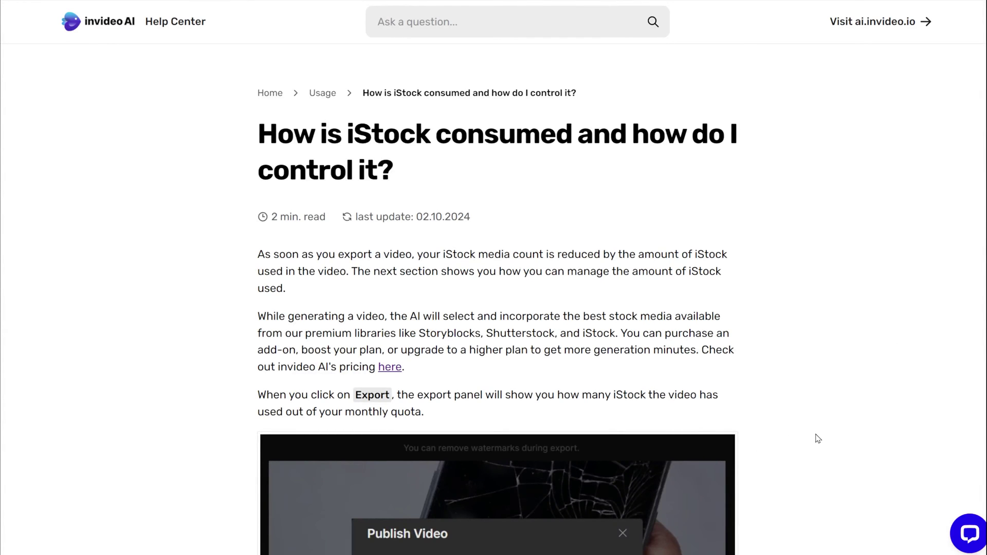
Scroll through the 'How is iStock consumed and how do I control it?' article.
scroll(818, 439, "down", 6)
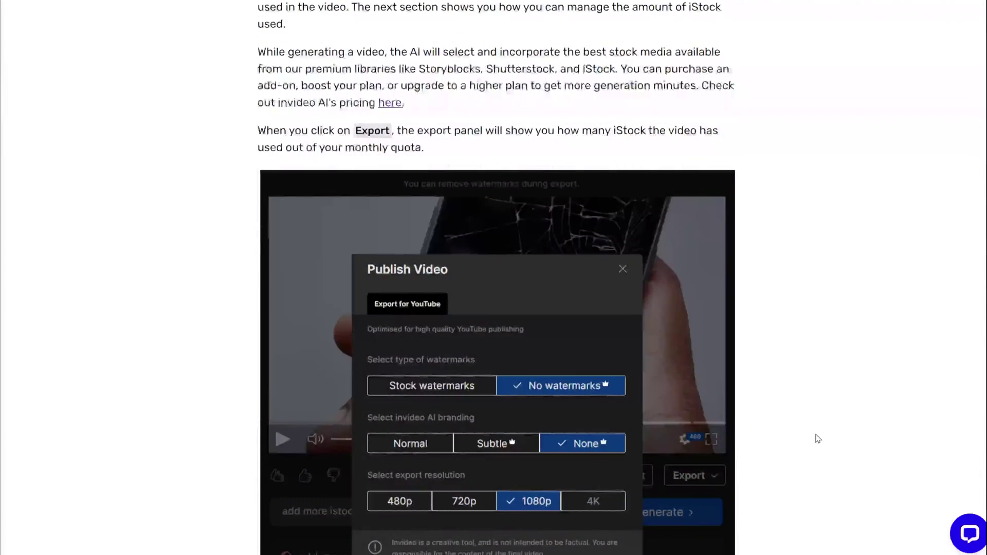
scroll(818, 439, "down", 7)
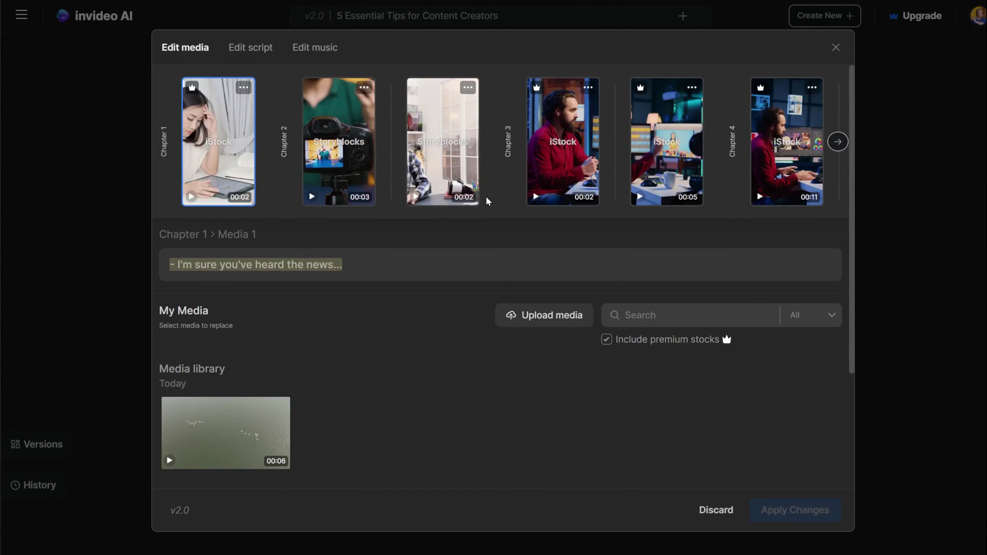
Close the media editor and ask the AI to swap the clips for ones from a different library.
left_click(836, 47)
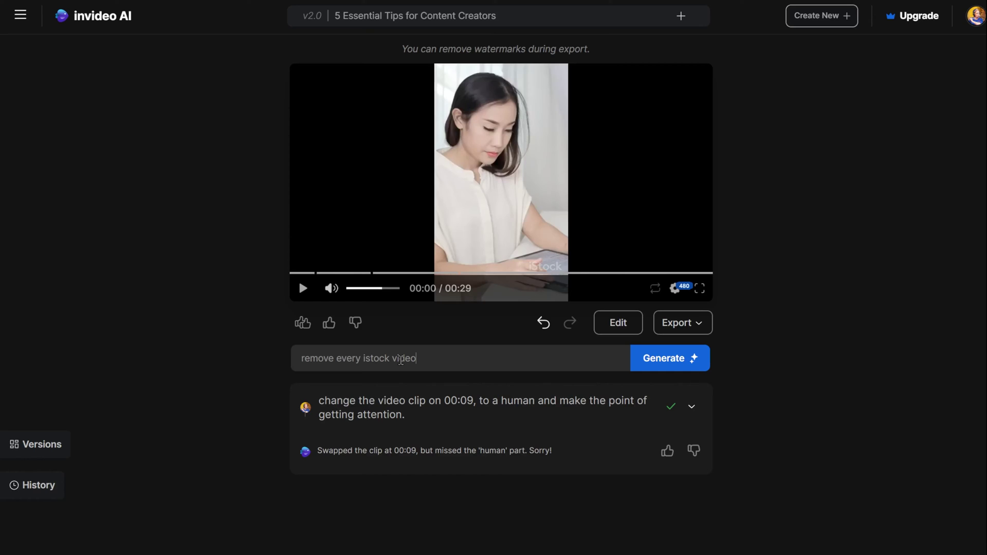
type("change it")
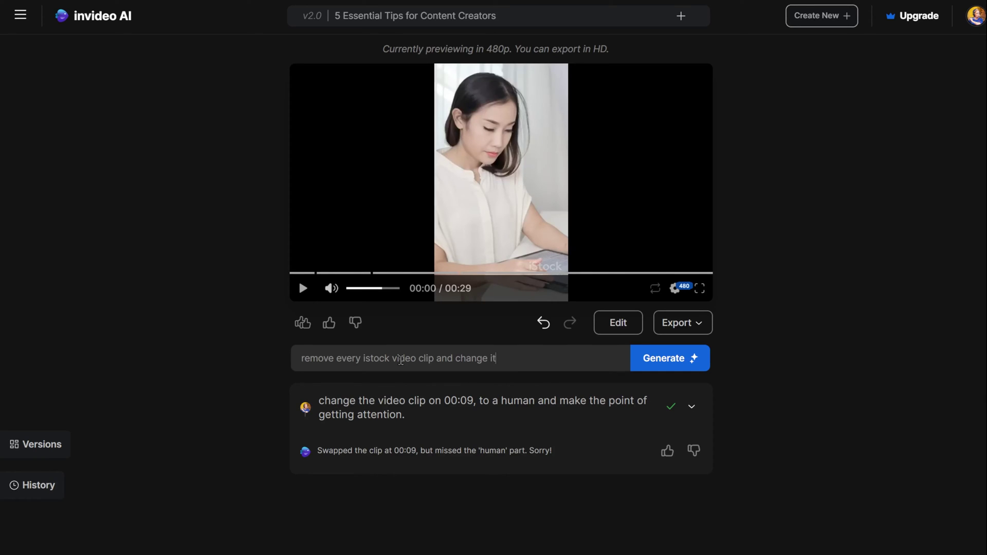
type(" to something from different library")
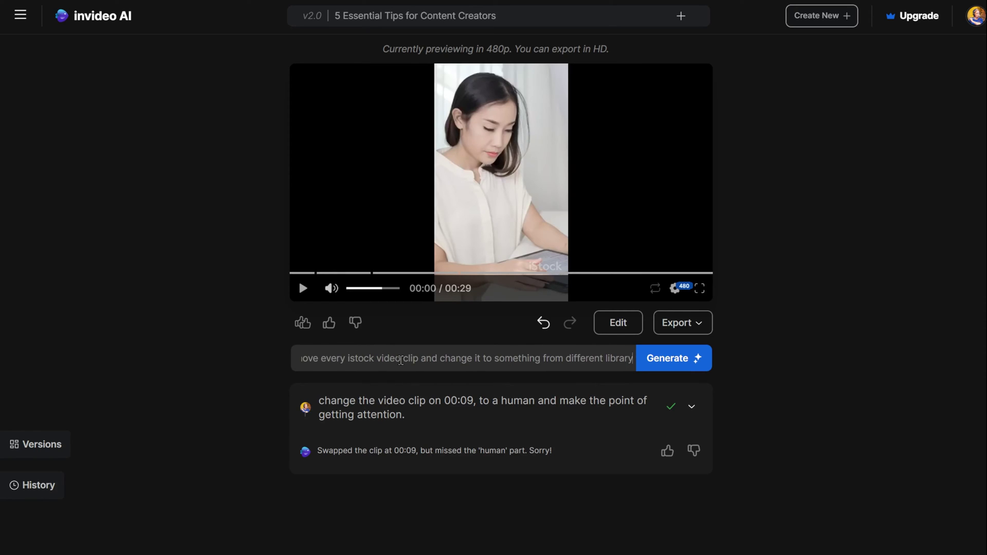
key("Return")
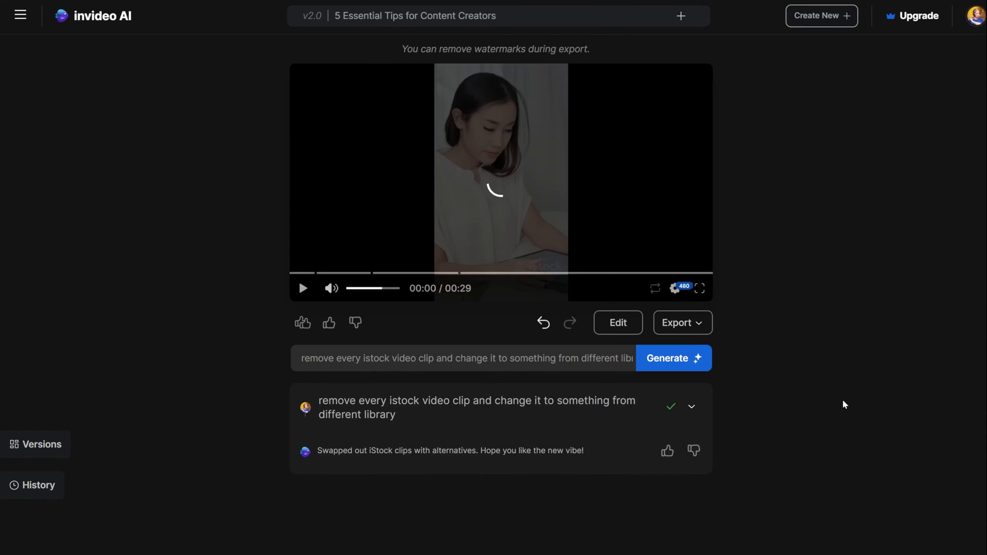
Review the updated clips in the media editor, close it, and select the existing prompt text.
left_click(617, 321)
scroll(494, 178, "right", 8)
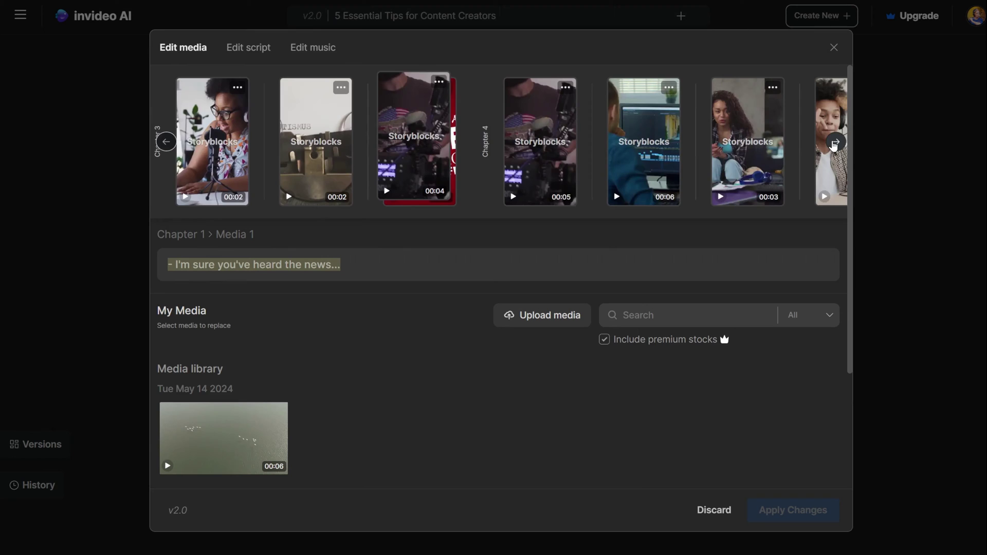
scroll(463, 154, "left", 8)
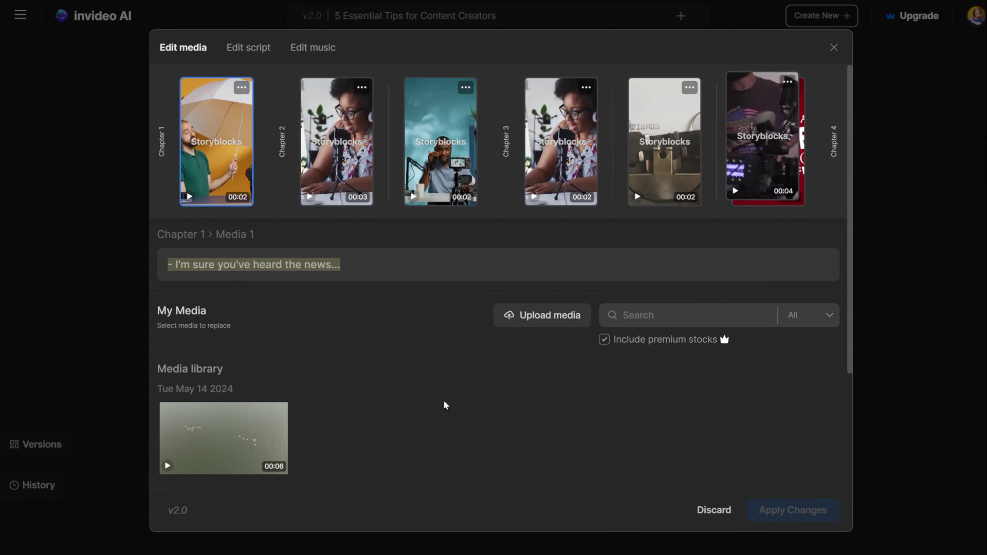
left_click(834, 49)
triple_click(600, 366)
Clear the prompt, start a new YouTube Explainer AI video, and view its iStock usage choices.
key("BackSpace")
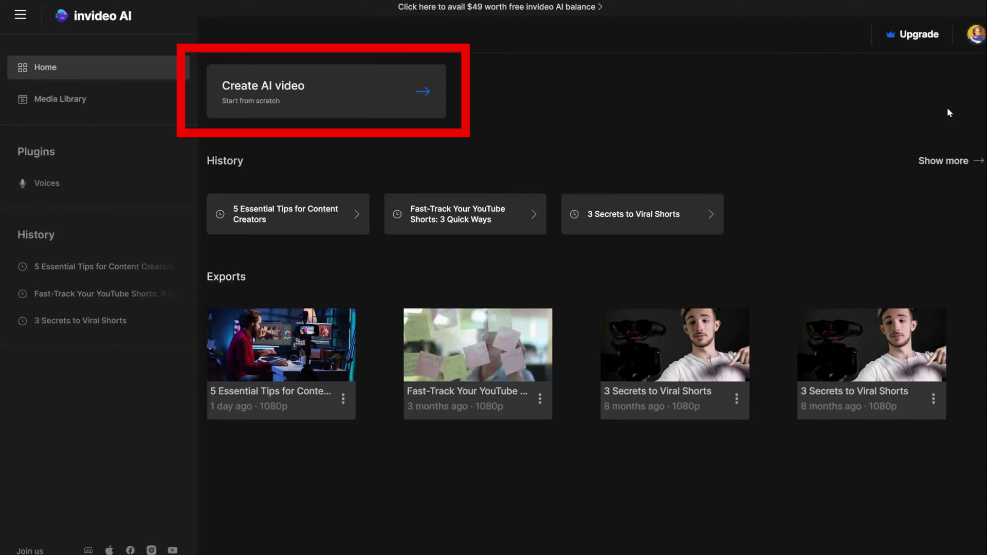
left_click(347, 107)
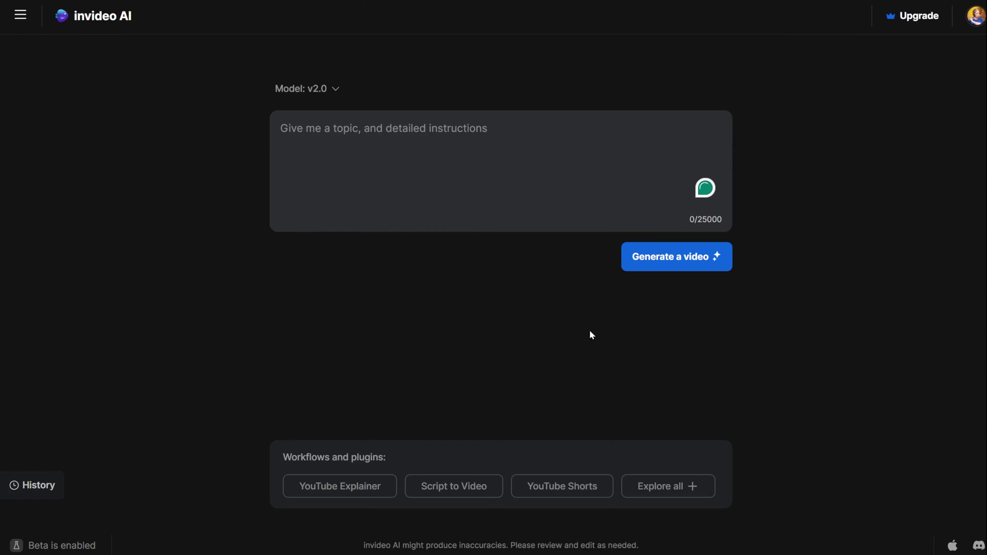
left_click(327, 486)
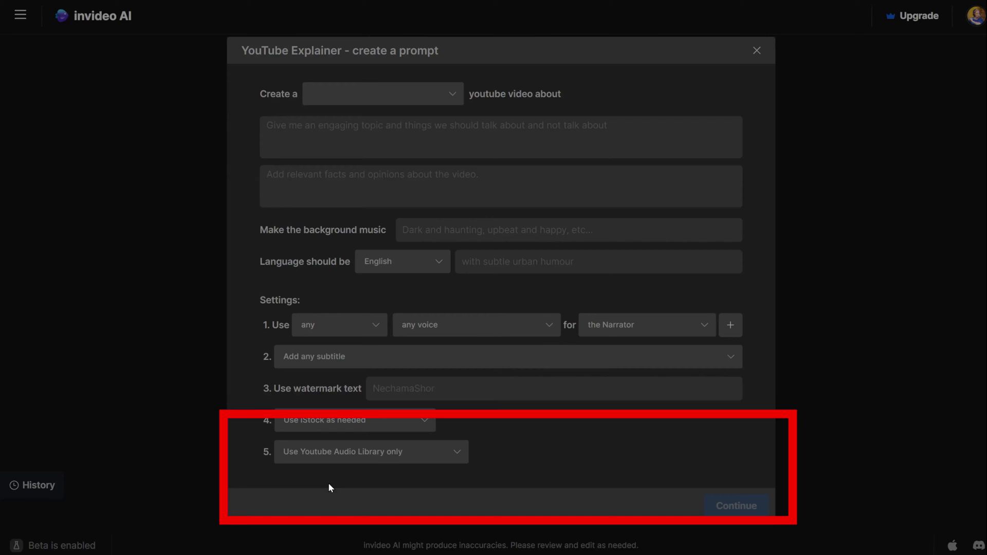
left_click(355, 420)
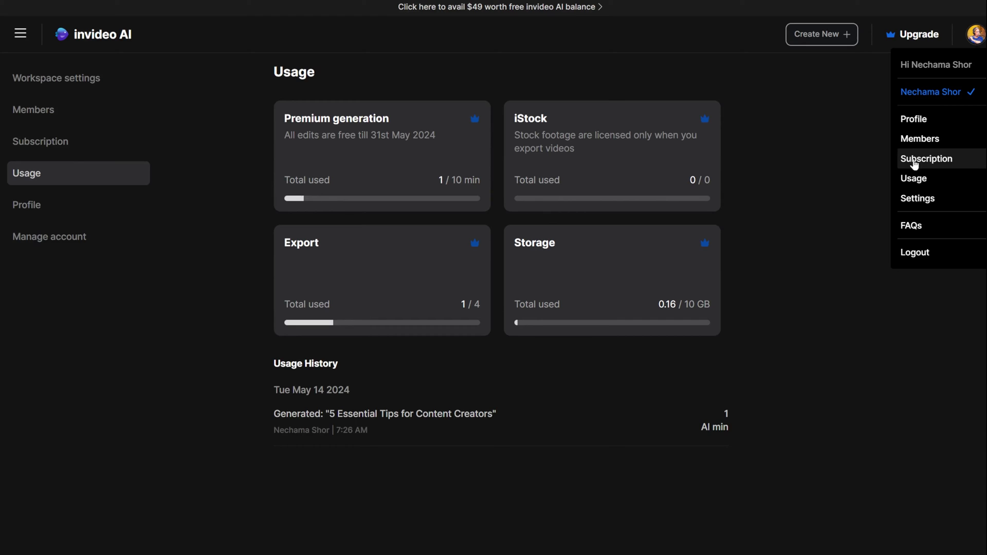
Open the workspace Usage page to see the iStock allowance at 0 / 0 used.
left_click(924, 181)
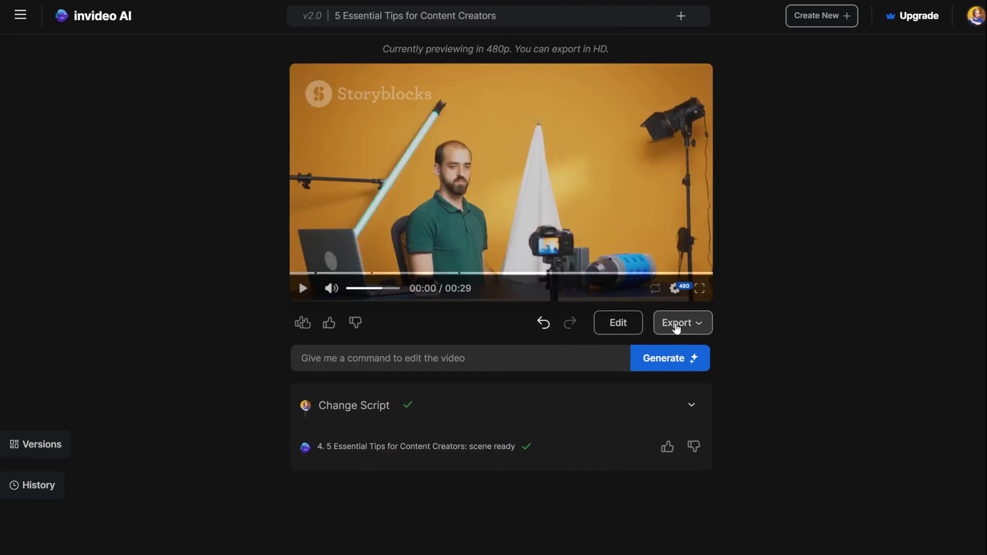
left_click(675, 323)
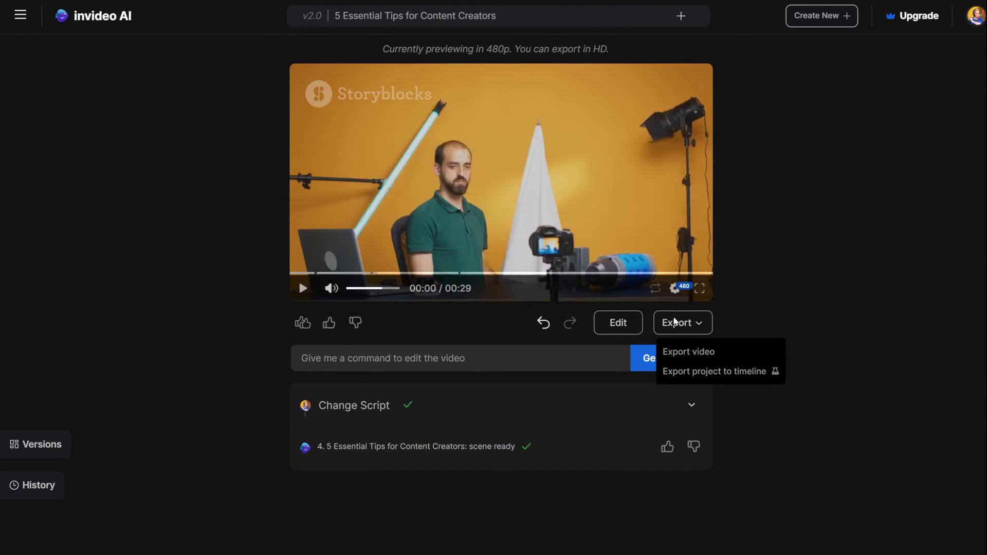
left_click(681, 353)
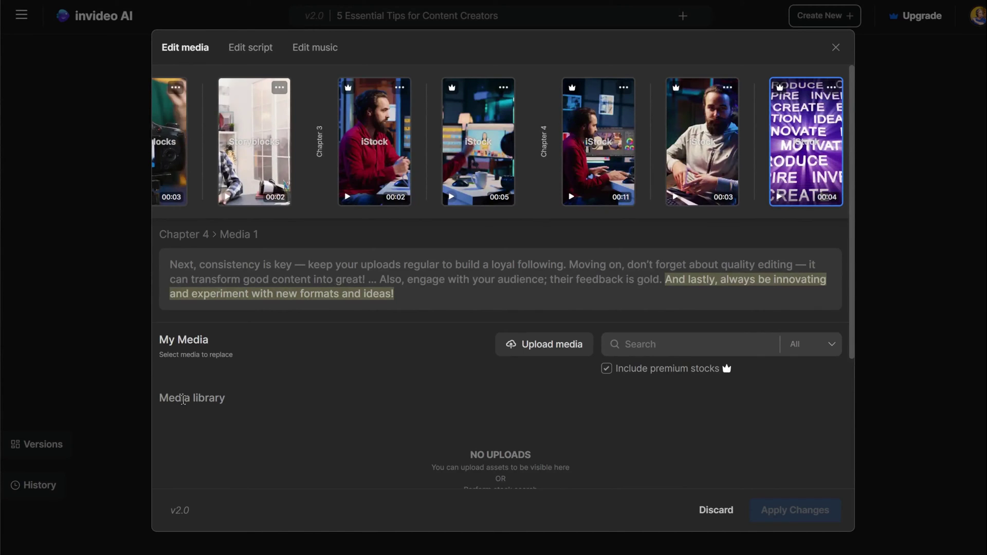
left_click(530, 350)
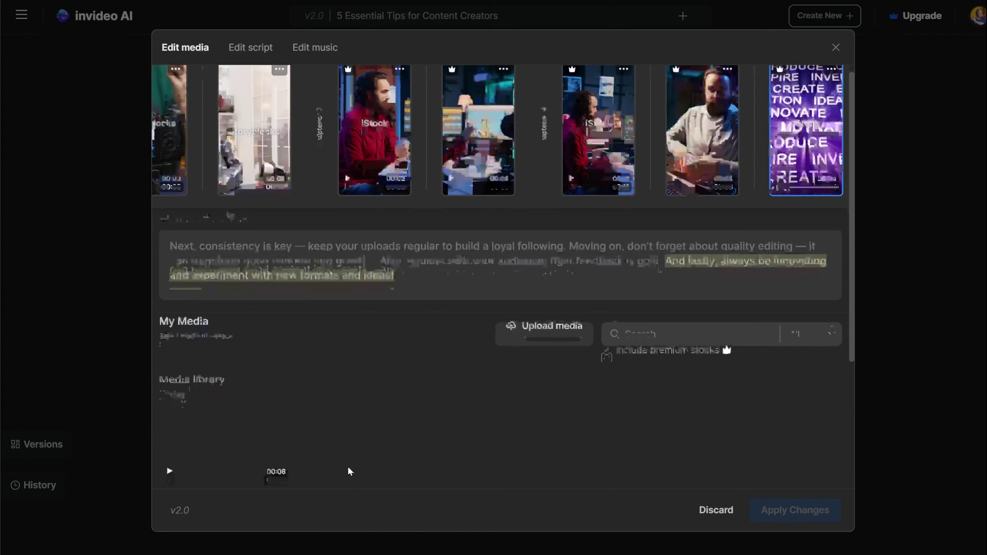
scroll(345, 466, "down", 5)
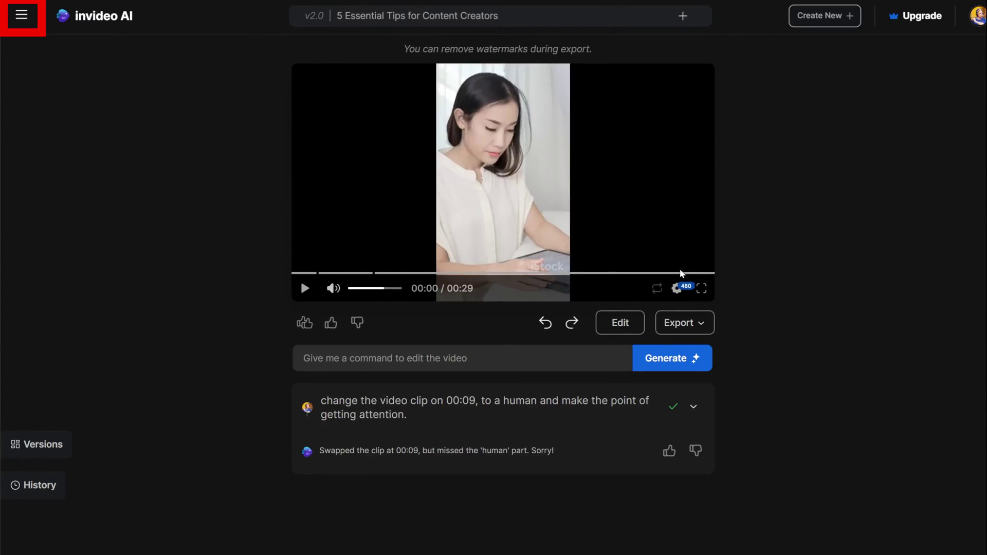
Open the Media library and start a new album named 'G', then cancel it.
left_click(31, 20)
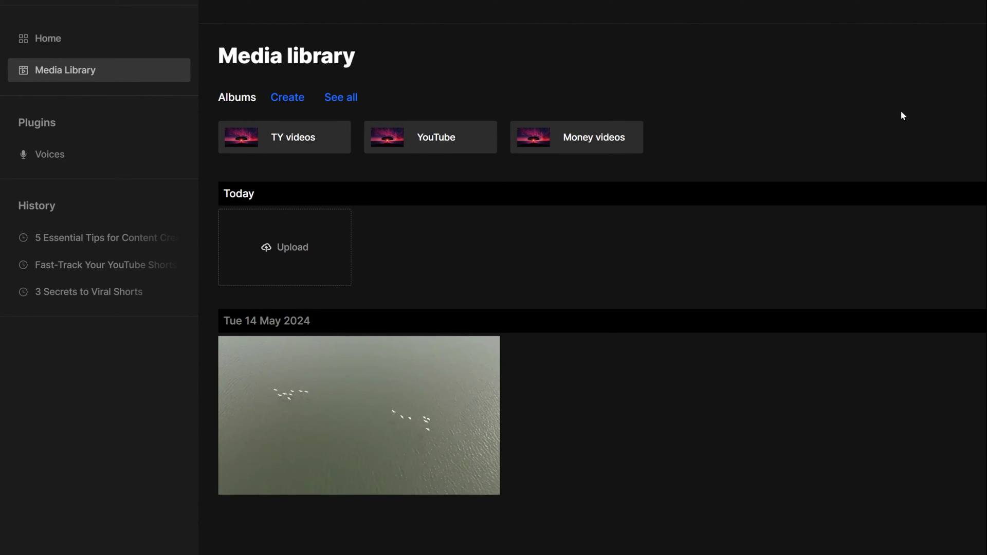
left_click(285, 99)
left_click(649, 324)
type("Great video clips")
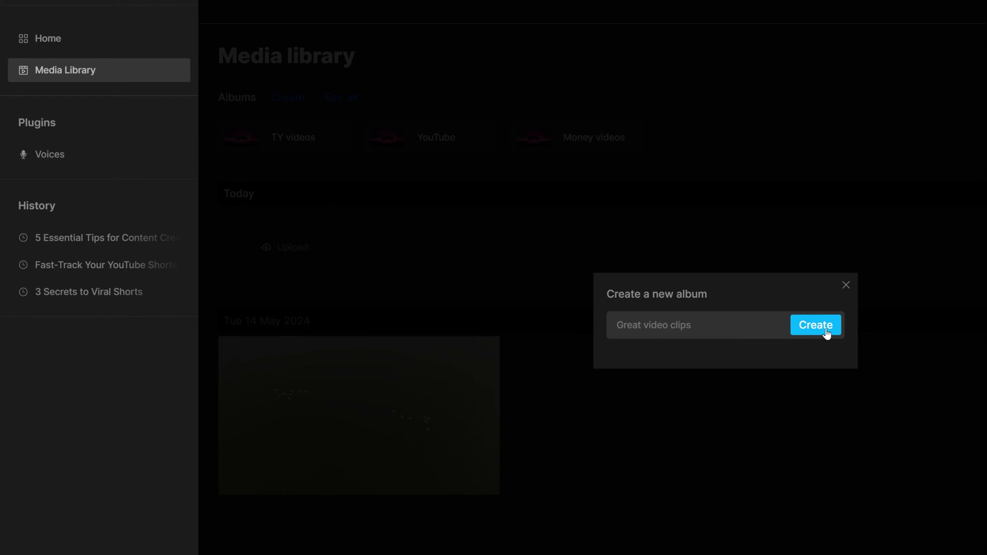
left_click(826, 329)
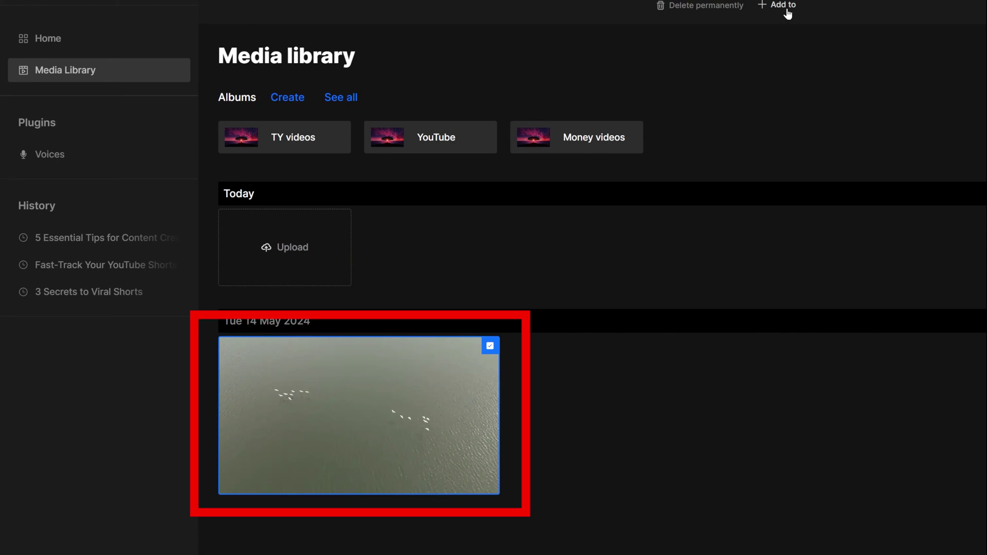
Try adding the uploaded clip to an album 'Great', cancel, then open the TY videos album.
left_click(784, 7)
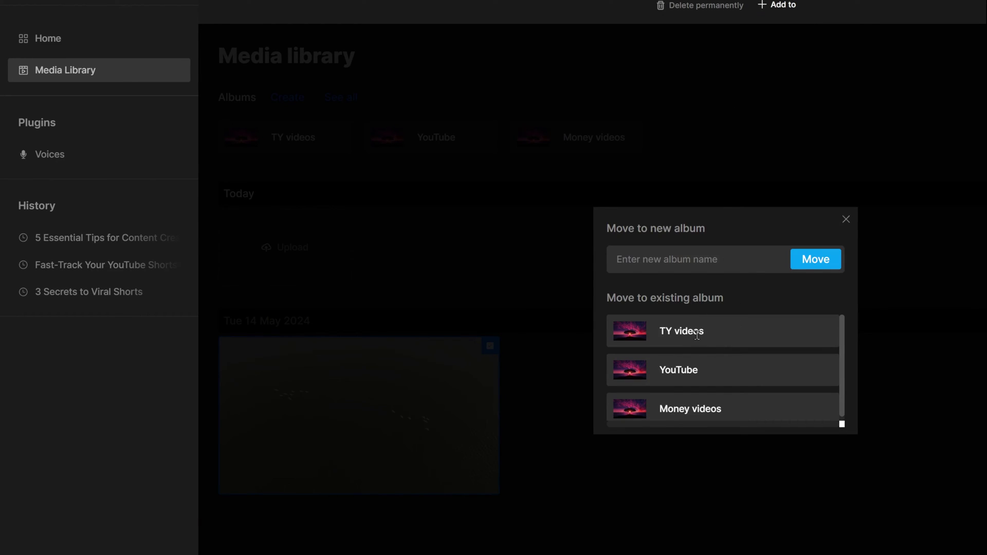
scroll(696, 332, "down", 1)
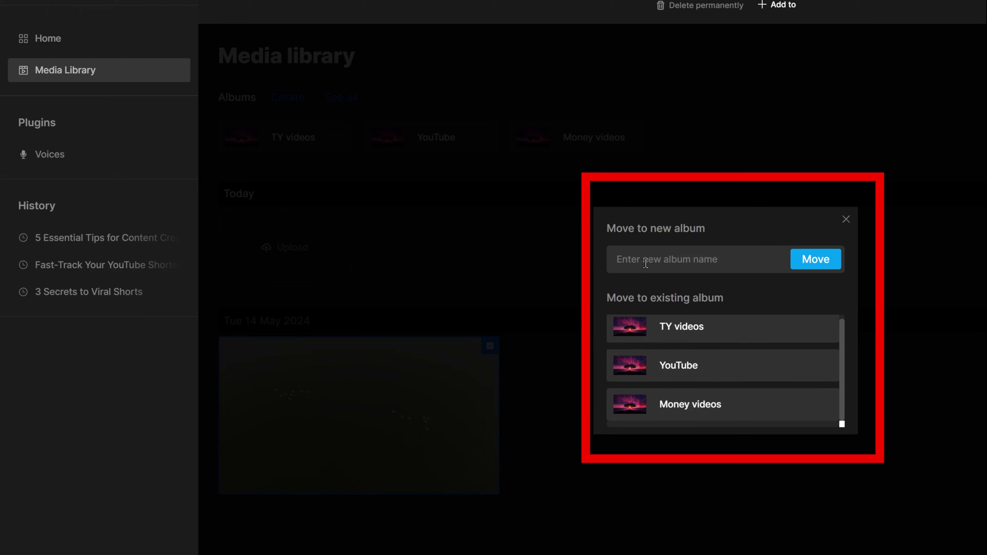
type("Great video clips")
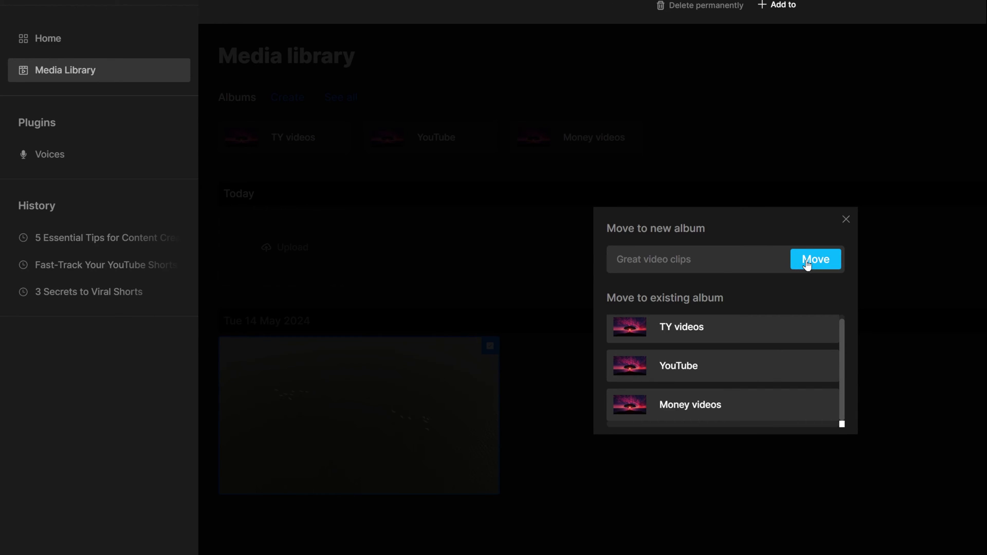
left_click(807, 263)
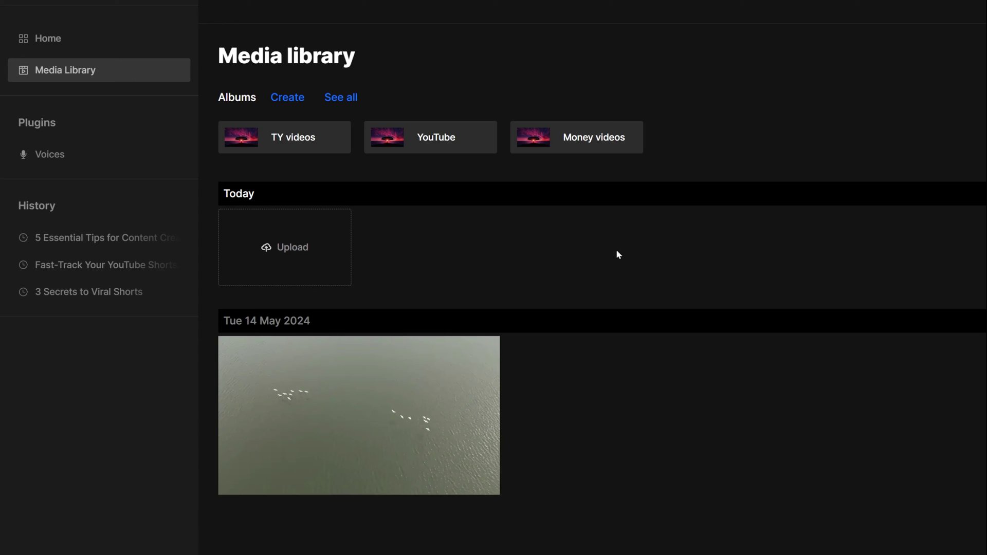
left_click(285, 147)
Set the Chapter 2 Media 2 clip's ideal duration to 5 seconds.
left_click(236, 50)
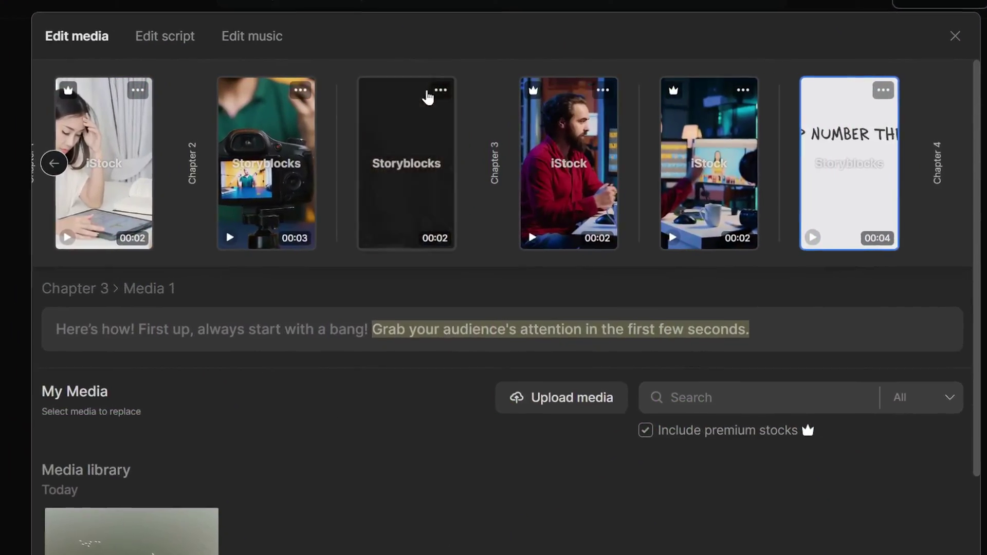
left_click(446, 88)
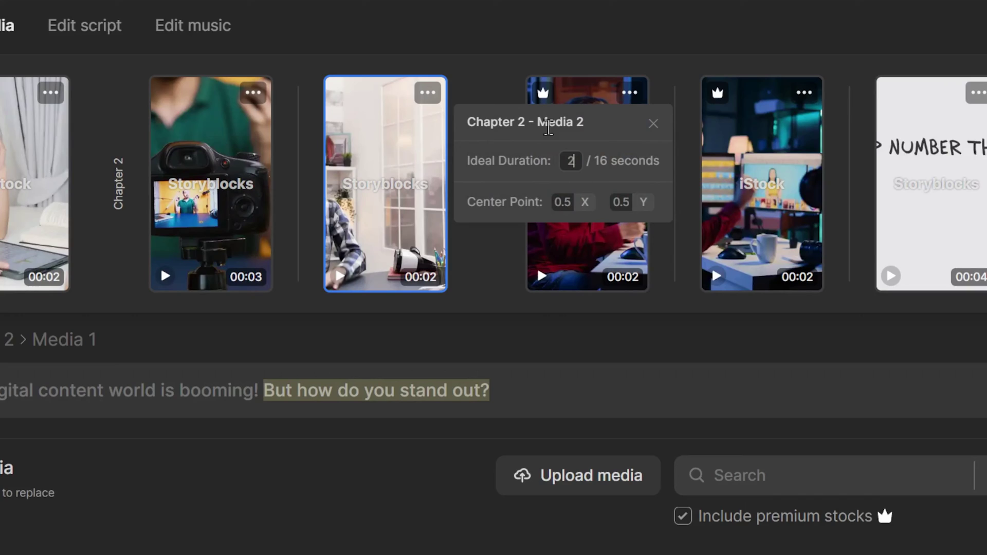
double_click(586, 168)
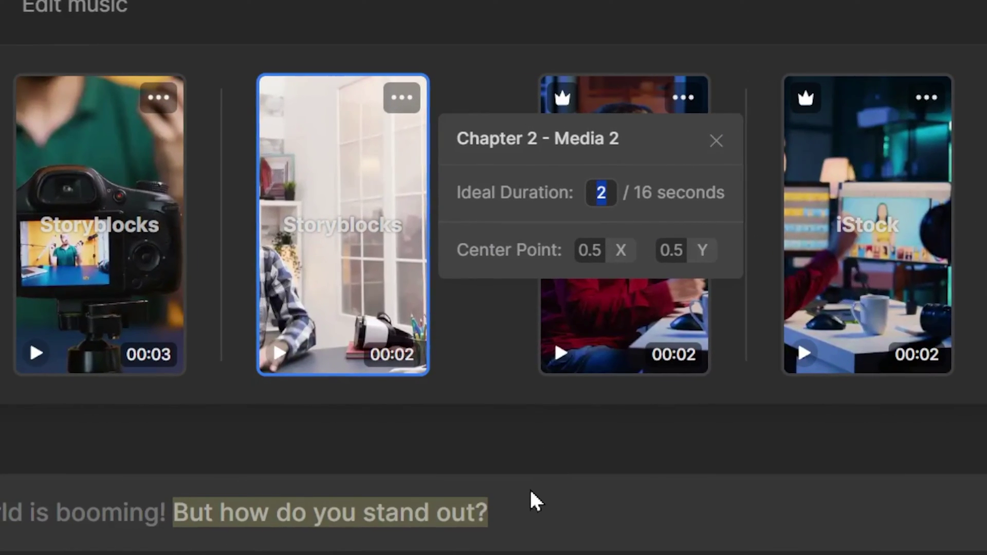
type("5")
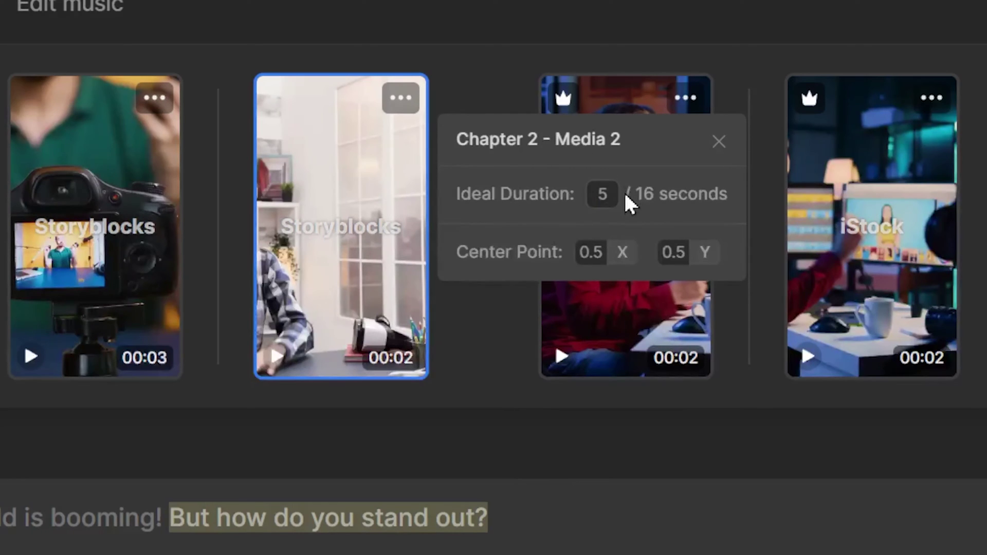
left_click(609, 448)
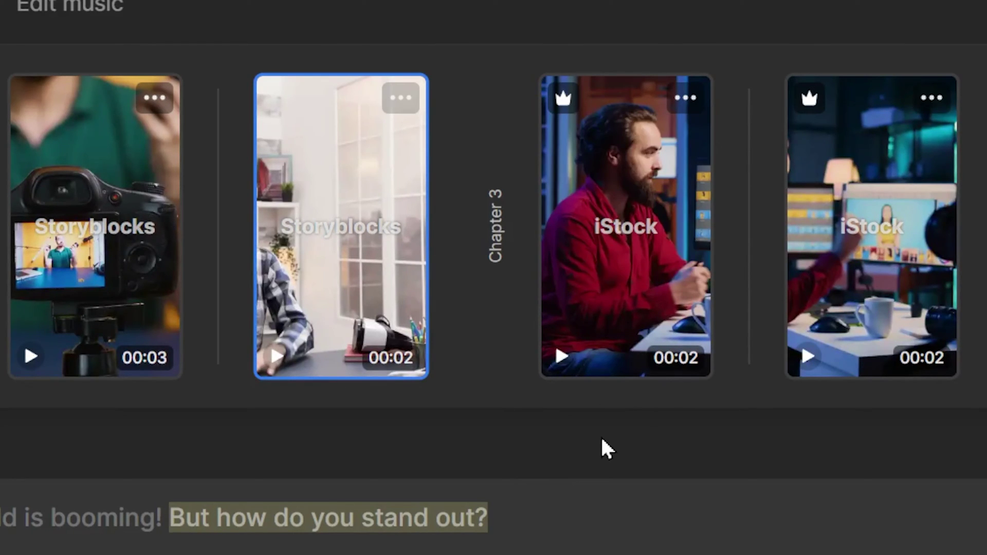
Set the Chapter 2 Media 2 clip's center point X to 0.
left_click(401, 99)
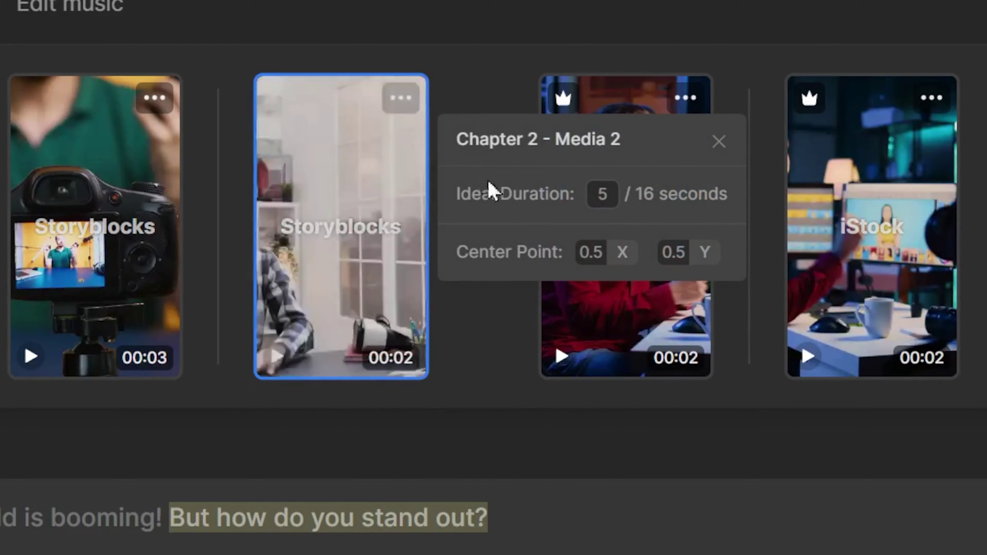
left_click_drag(591, 249, 619, 246)
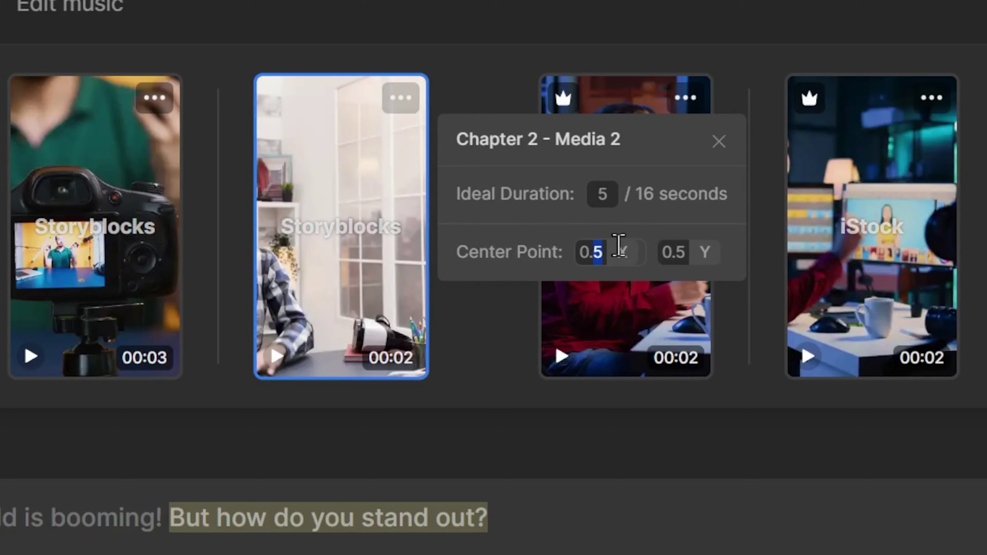
type("0")
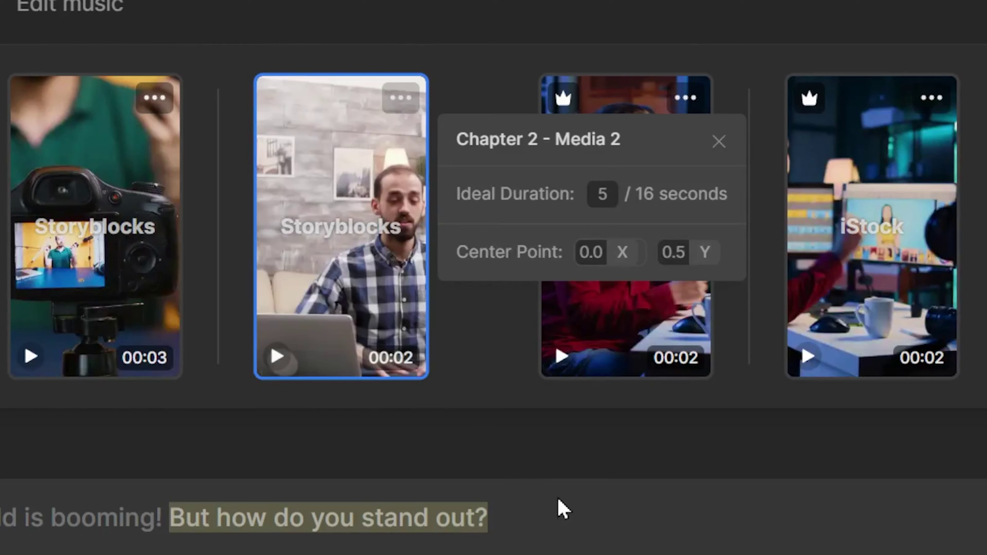
left_click(630, 446)
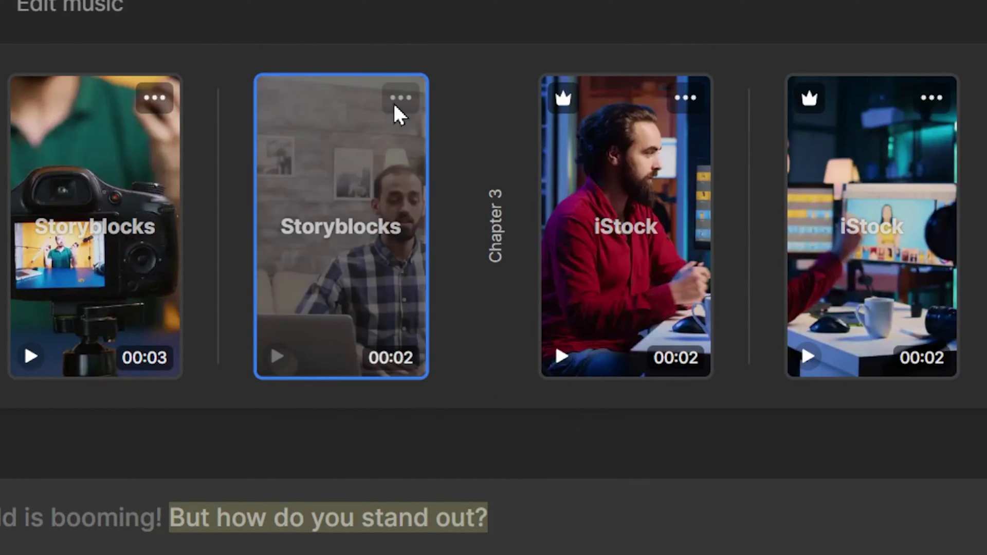
left_click(396, 106)
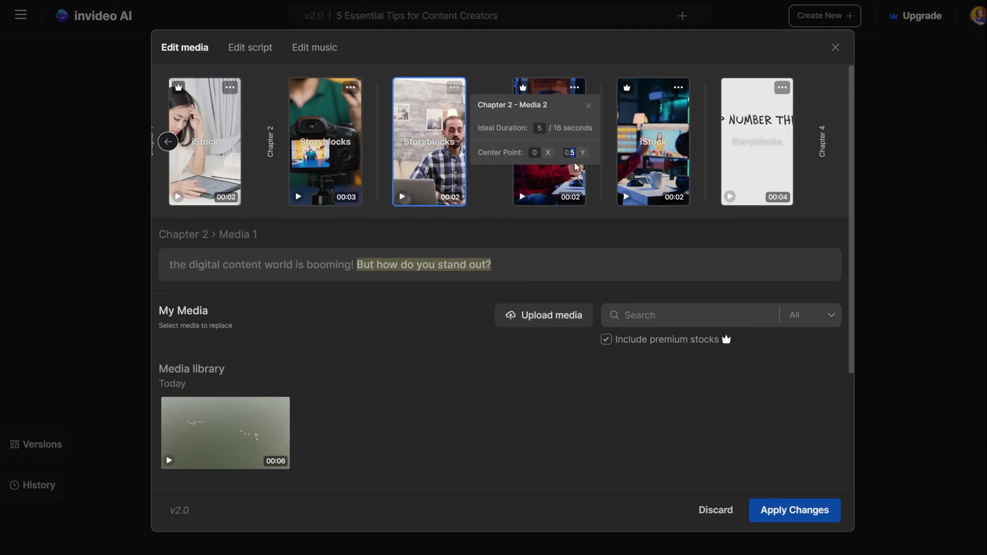
left_click(926, 418)
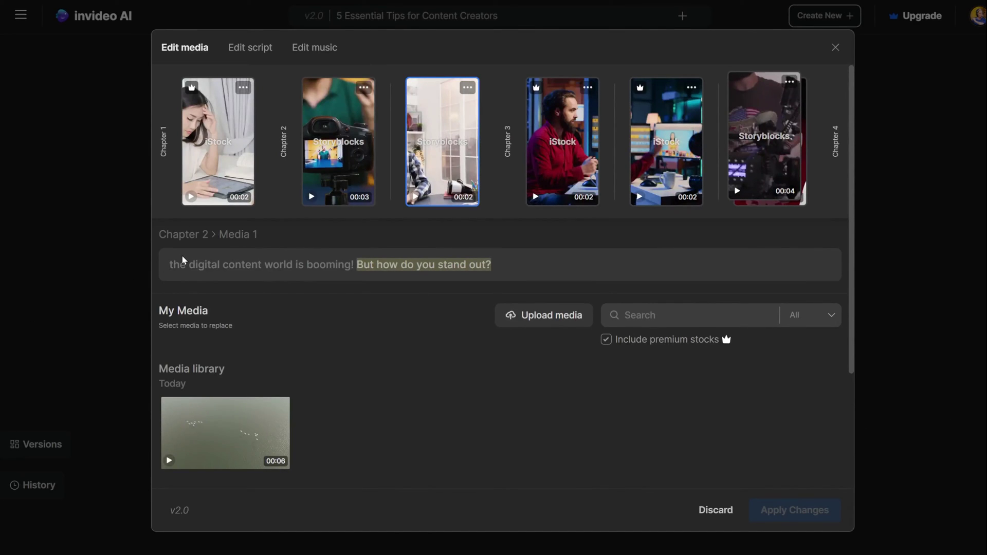
Review the Chapter 2 script line and the Chapter 3 clips with their script parts.
mouse_move(166, 269)
left_mouse_down()
mouse_move(484, 268)
mouse_move(358, 268)
mouse_move(359, 282)
left_mouse_up()
left_click(516, 274)
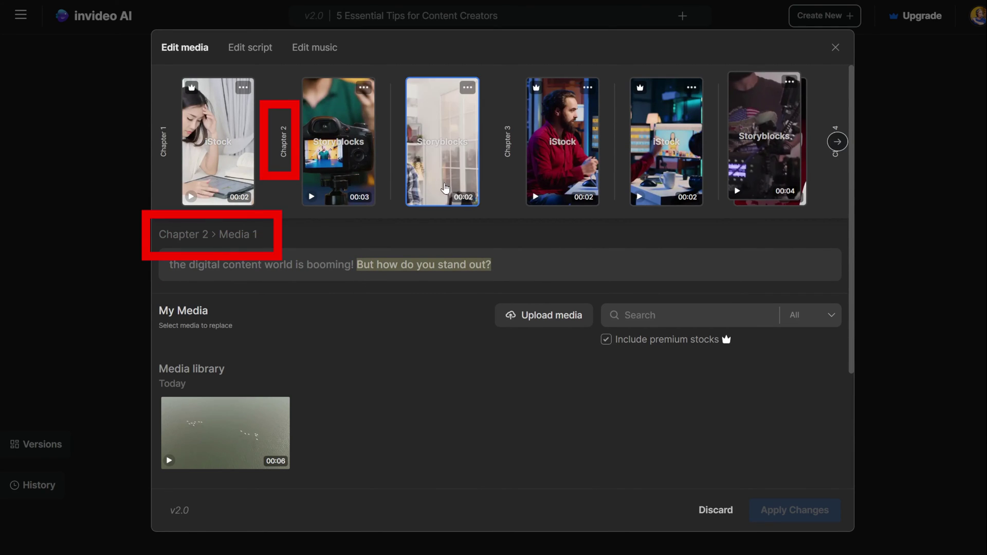
left_click(535, 180)
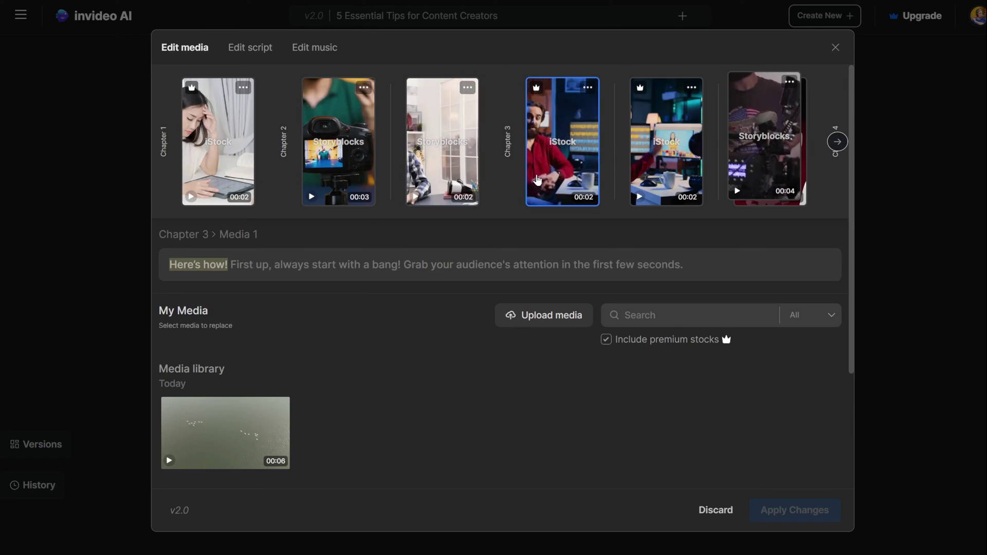
left_click(656, 175)
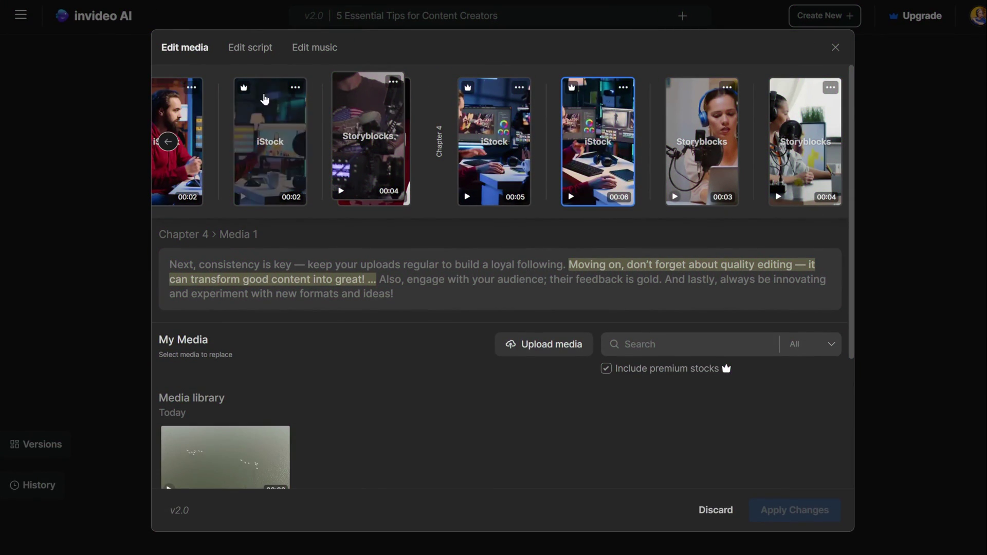
Delete the 'Grab your audience's attention' line's media group, check the 5-second Chapter 3 clip, and apply.
left_click(250, 49)
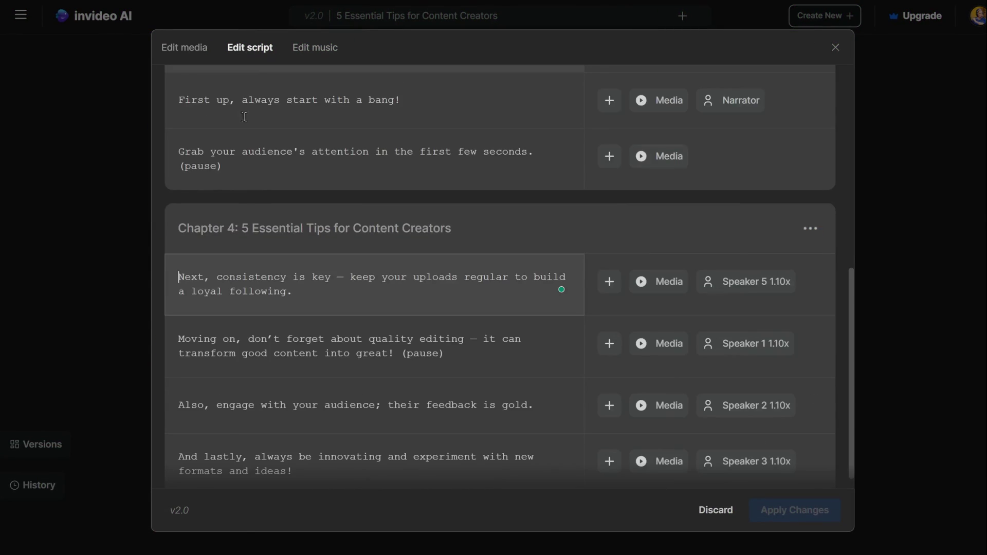
scroll(669, 327, "down", 1)
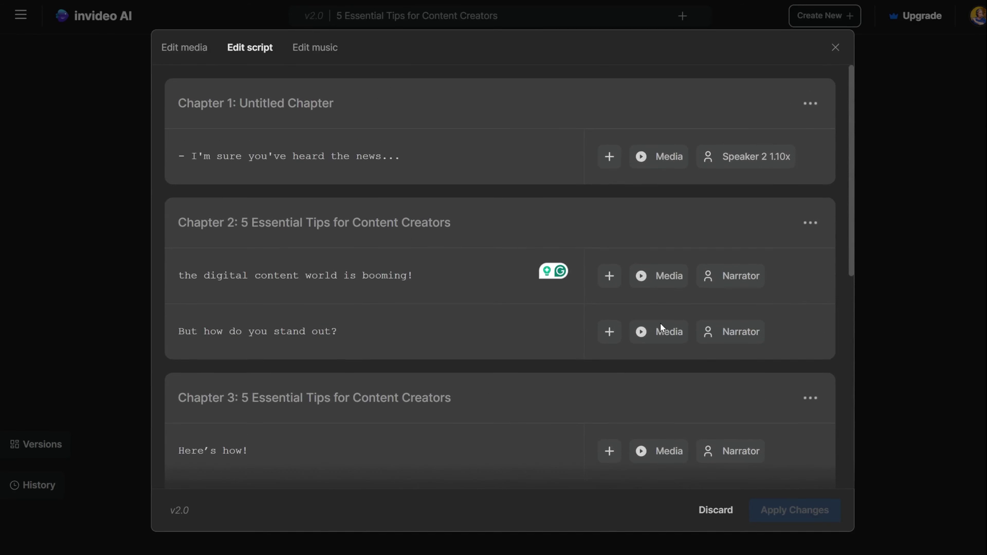
scroll(664, 325, "up", 3)
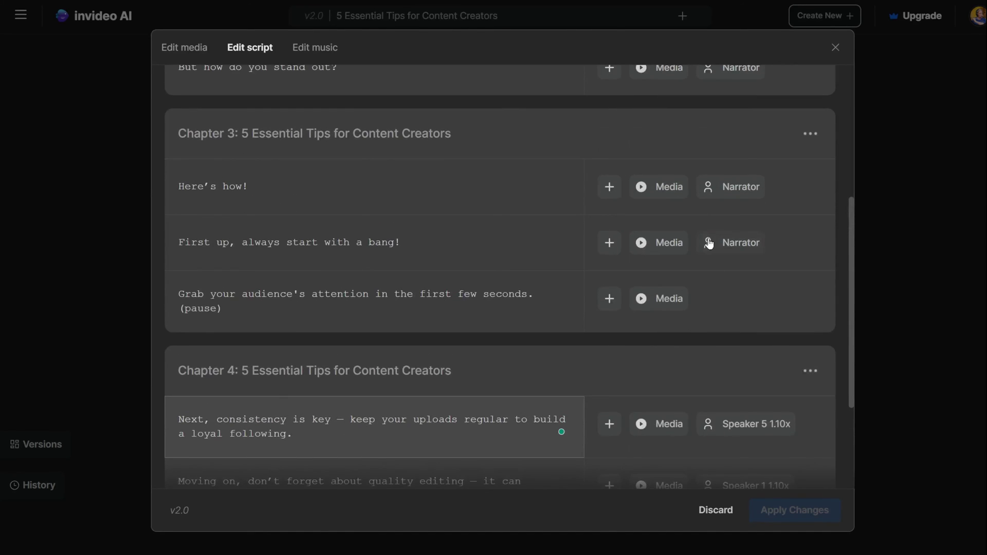
left_click(660, 299)
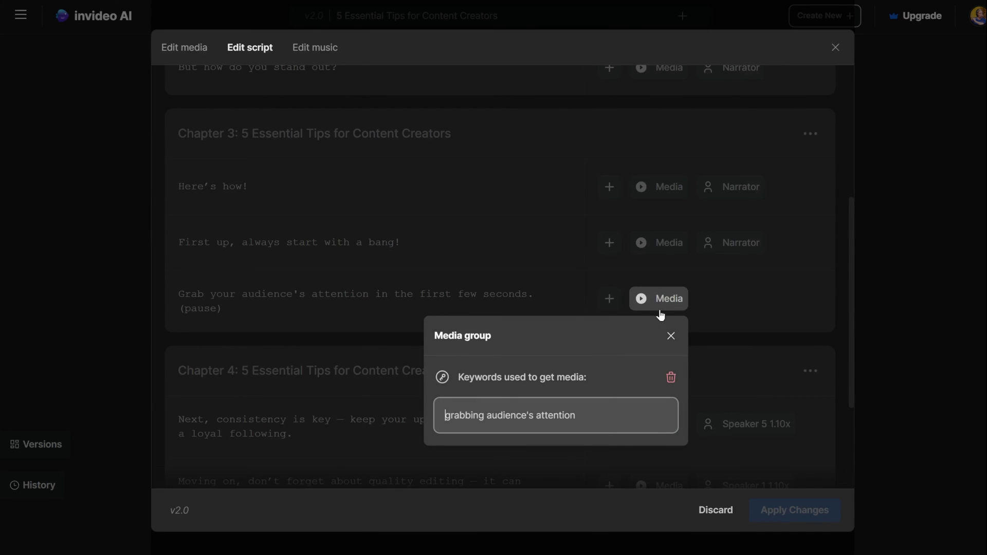
left_click(670, 380)
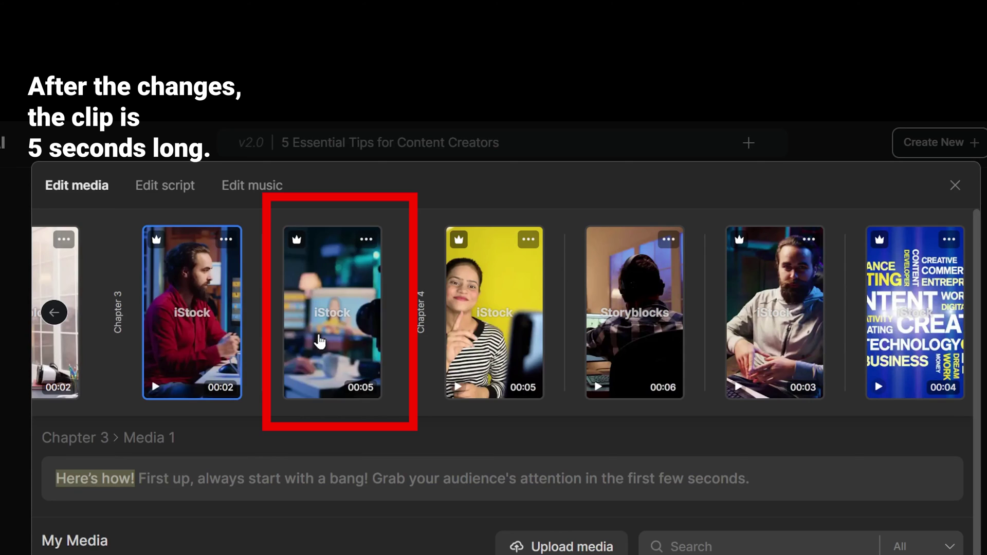
left_click(333, 368)
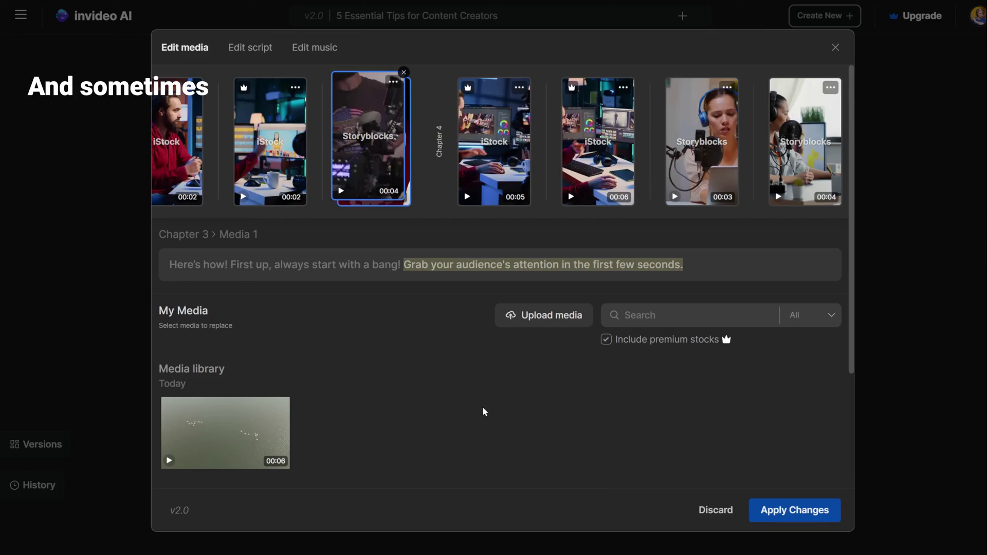
left_click(794, 510)
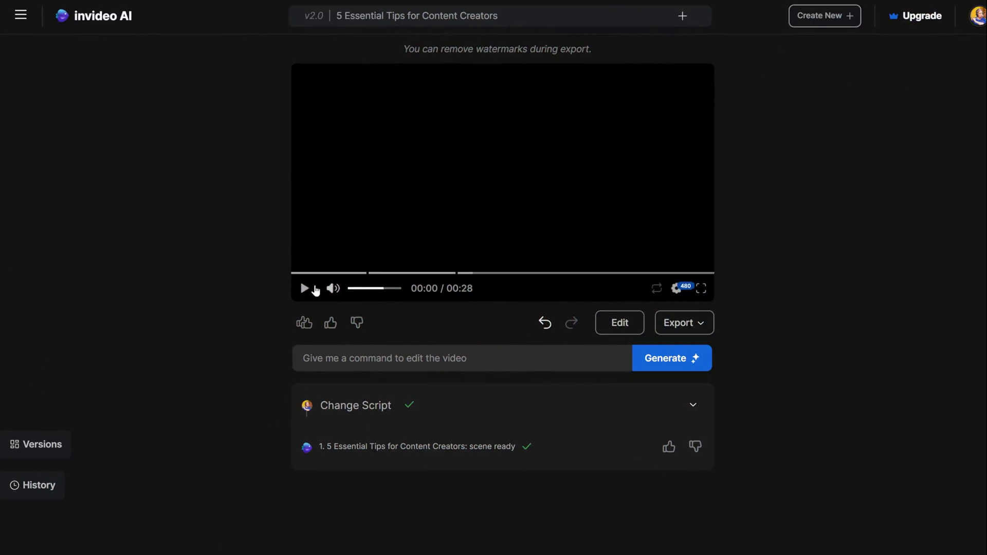
Play the updated preview, then duplicate Chapter 4 in the script editor.
left_click(312, 291)
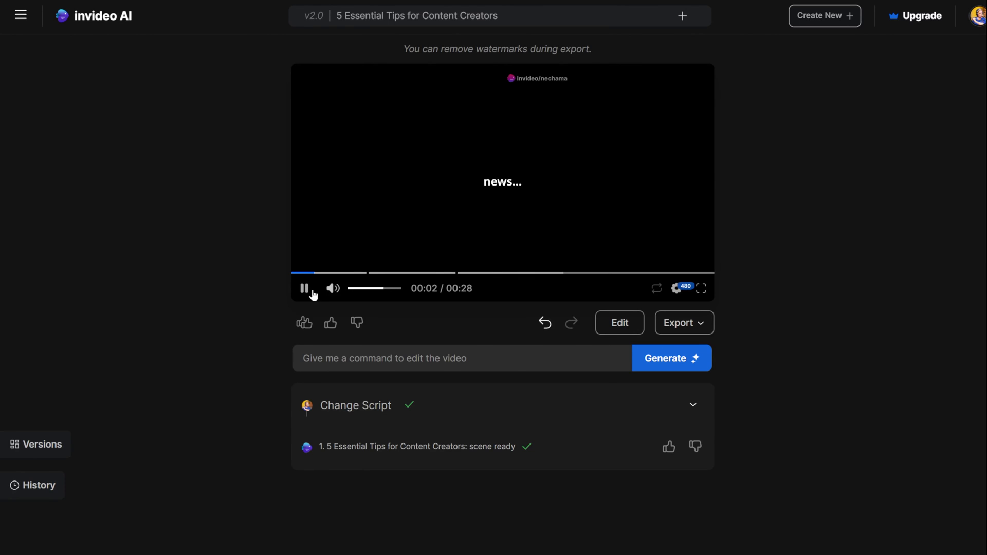
left_click(619, 322)
scroll(524, 410, "down", 3)
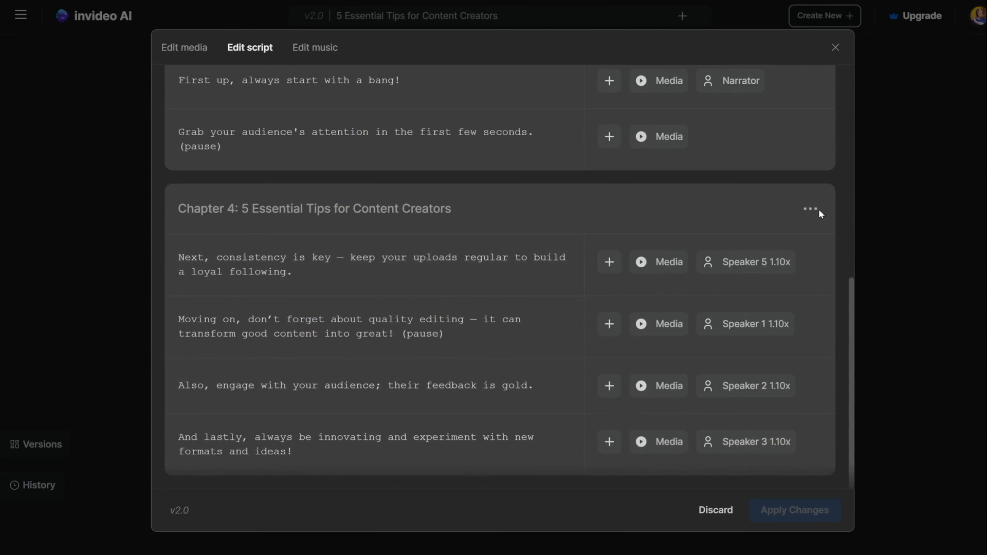
left_click(810, 208)
left_click(746, 279)
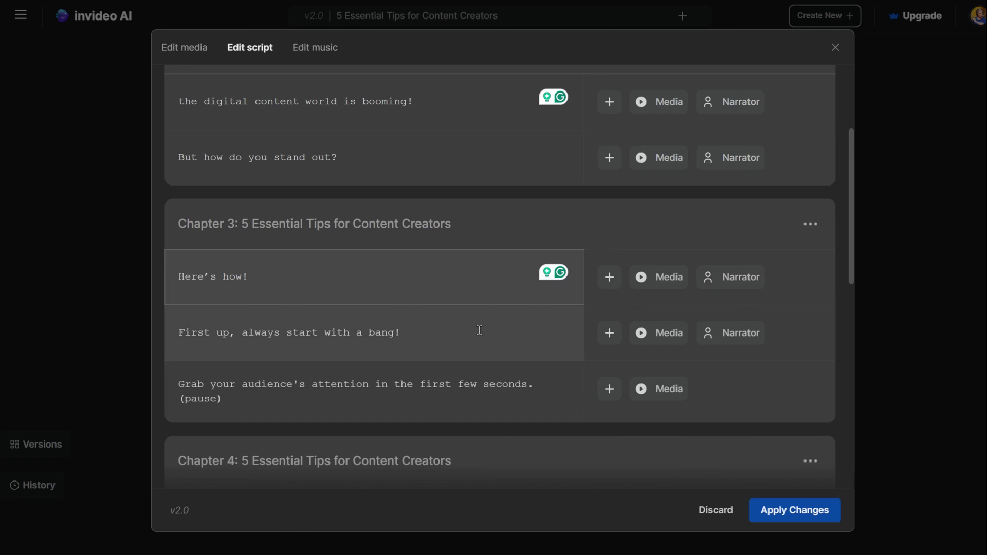
Delete the extra lines so Chapter 4 keeps consistency and quality, Chapter 5 the engage tips.
scroll(480, 329, "down", 10)
left_click_drag(453, 334, 158, 323)
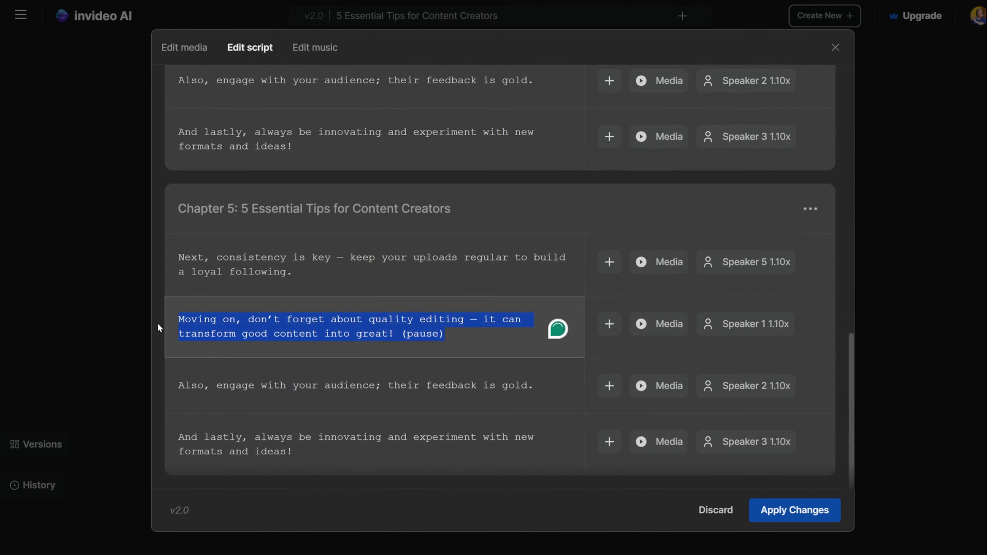
key("BackSpace")
left_click_drag(292, 271, 146, 252)
key("BackSpace")
scroll(191, 261, "up", 2)
scroll(191, 261, "up", 3)
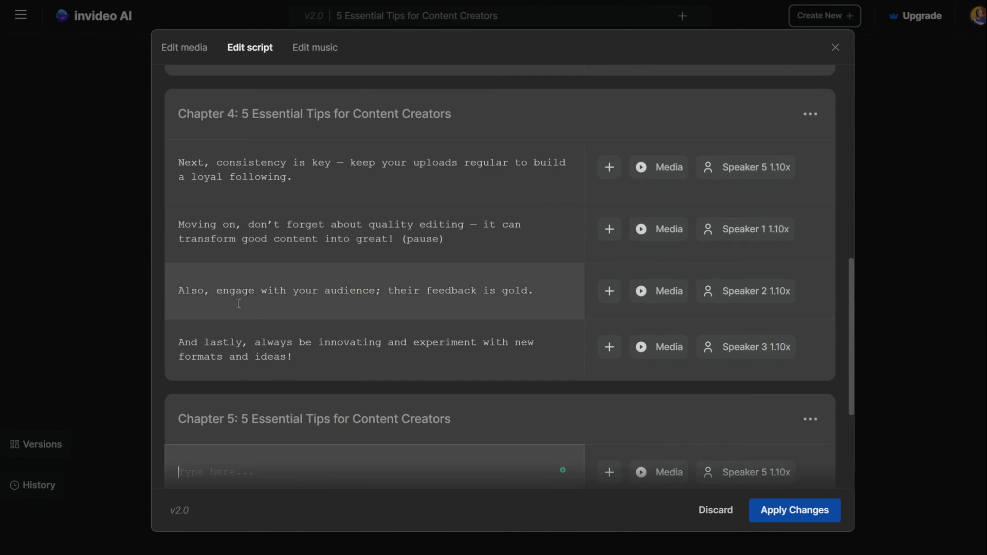
left_click_drag(294, 386, 154, 331)
key("BackSpace")
double_click(406, 291)
key("ctrl+a")
key("BackSpace")
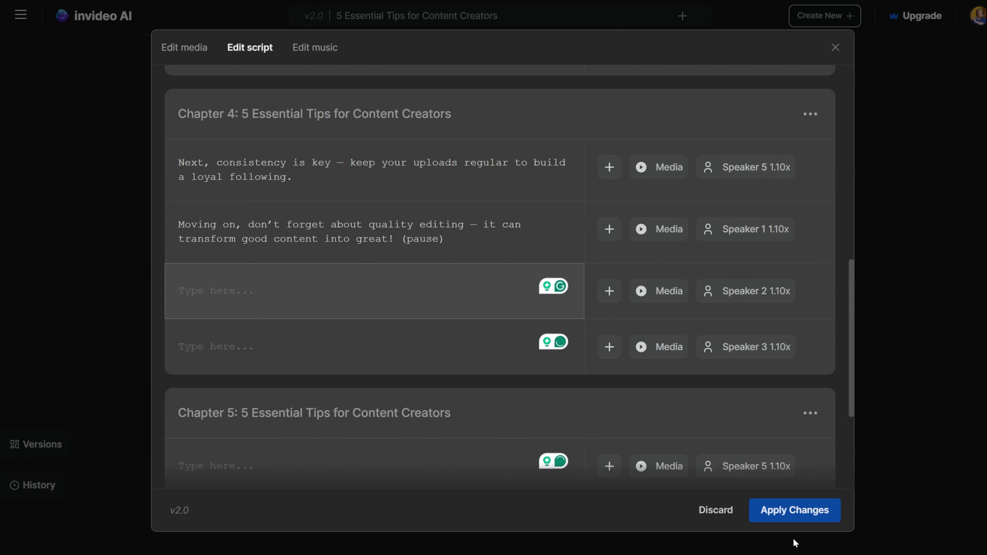
Apply the restructured chapters and remove the 'Moving on' and consistency lines' media groups.
left_click(782, 511)
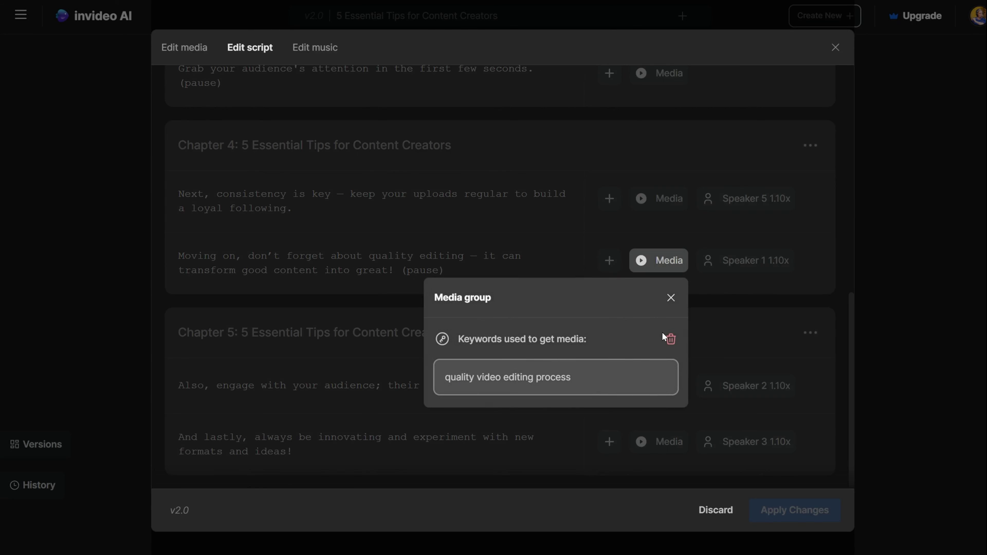
left_click(671, 339)
left_click(651, 206)
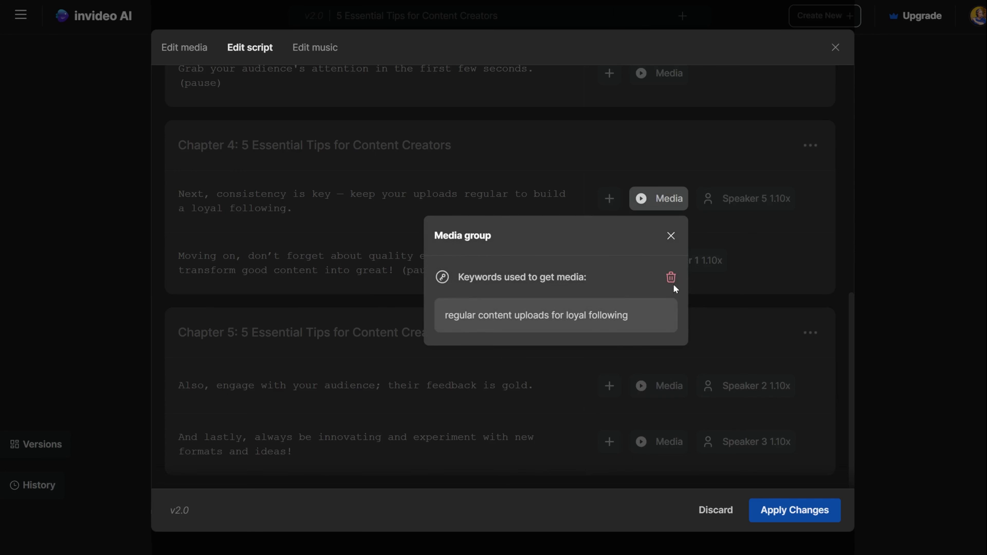
left_click(672, 283)
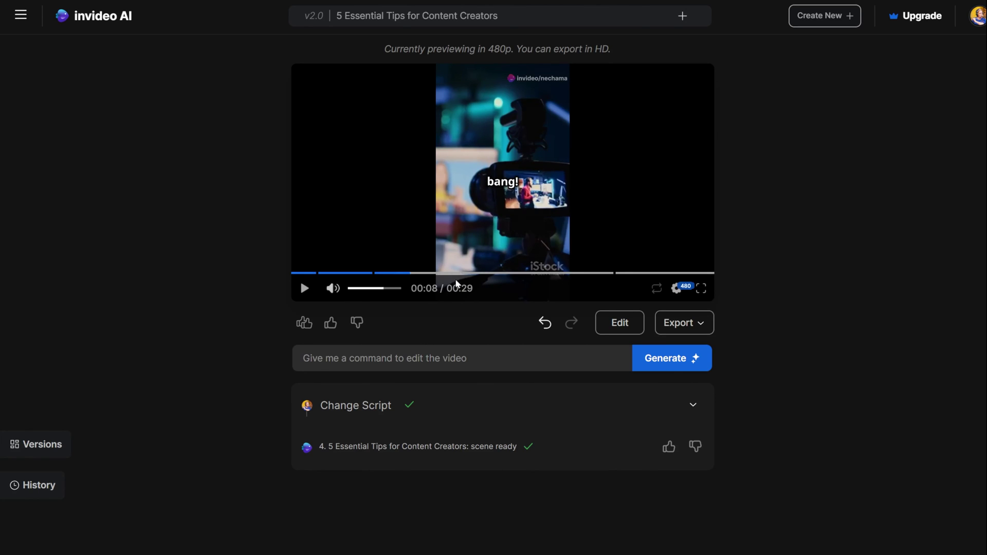
left_click(481, 273)
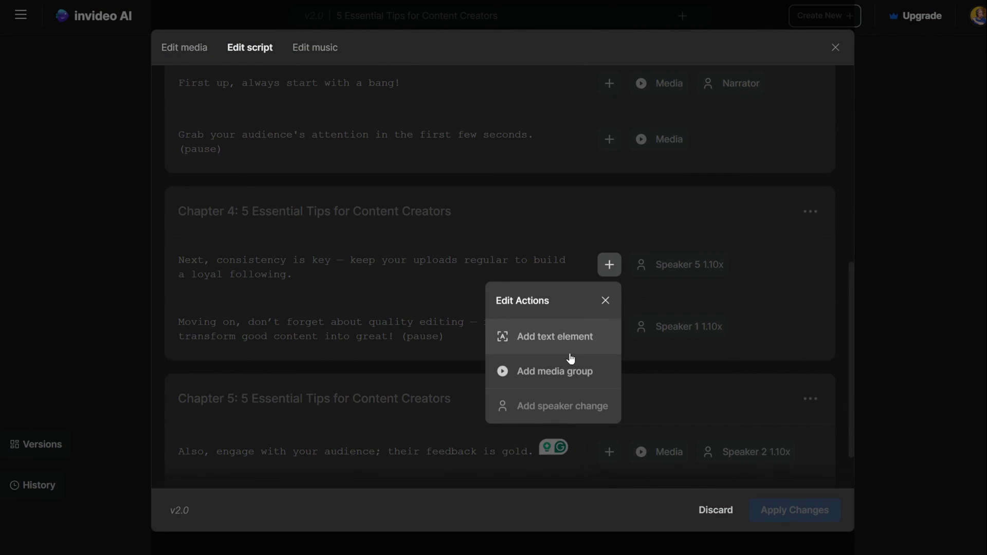
Add a media group to the 'Next, consistency is key' line with keyword 'consistency'.
left_click(555, 372)
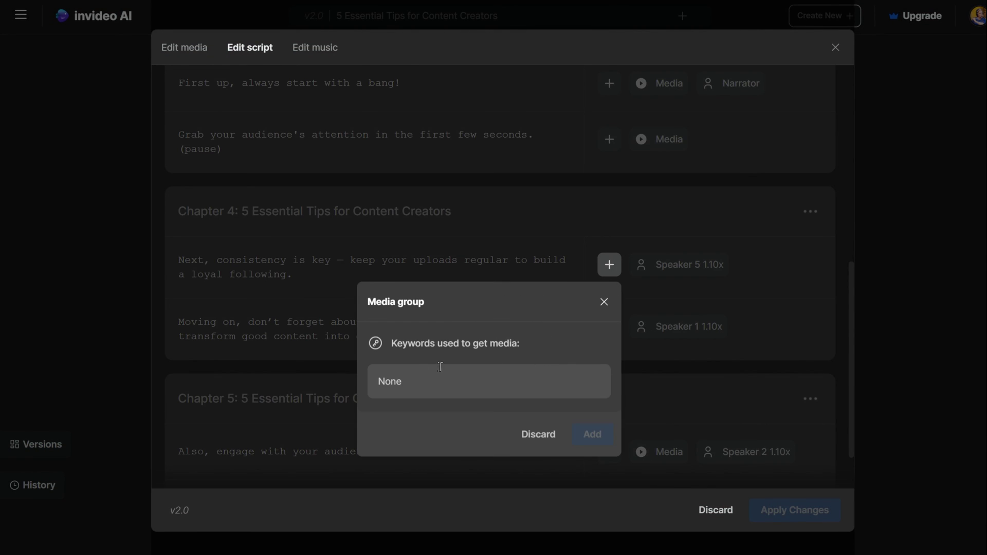
double_click(411, 378)
type("c")
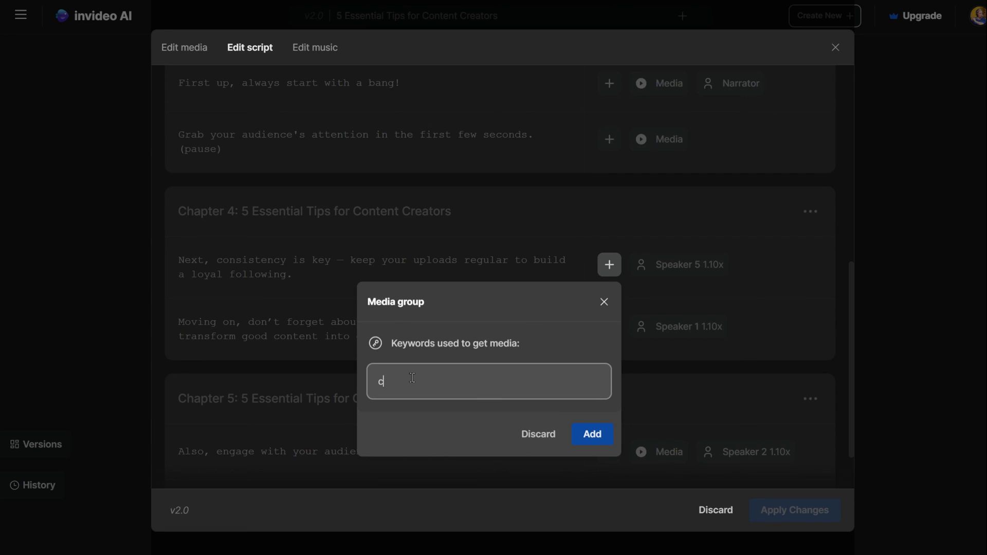
type("onsistency")
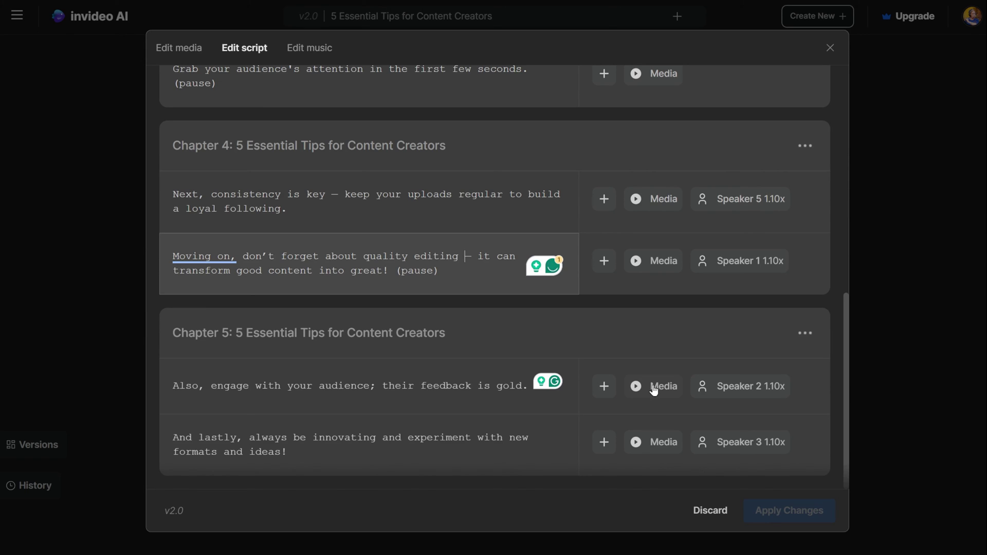
key("Return")
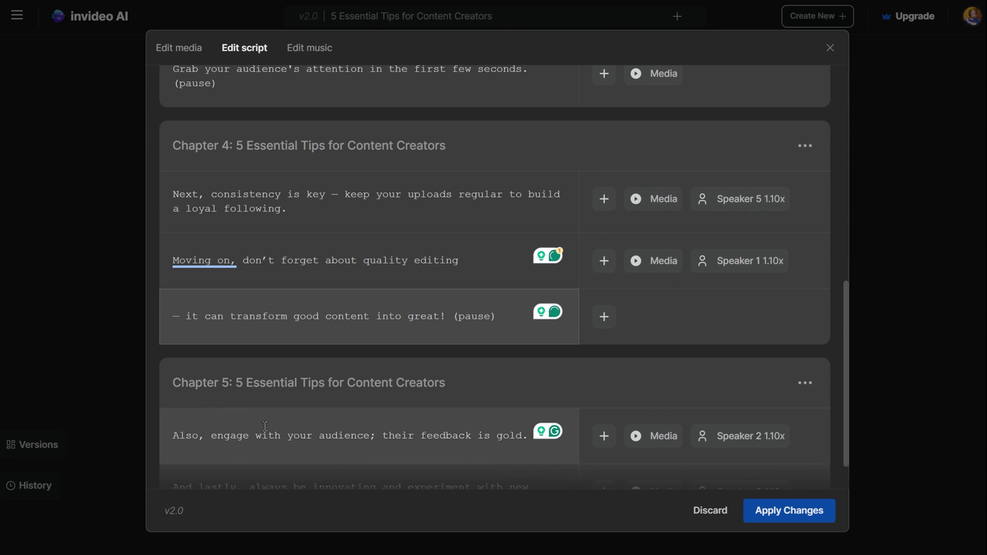
key("BackSpace")
key("BackSpace")
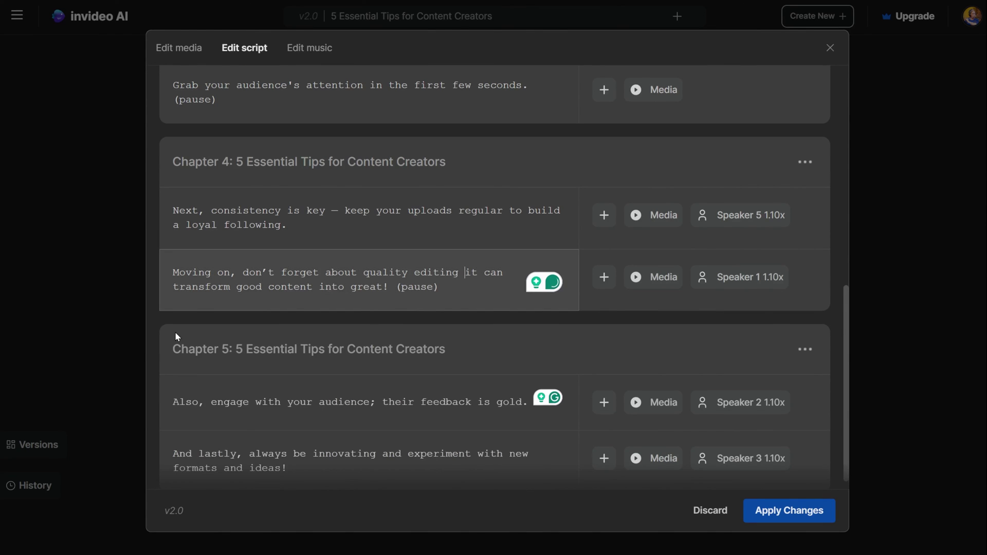
type("-")
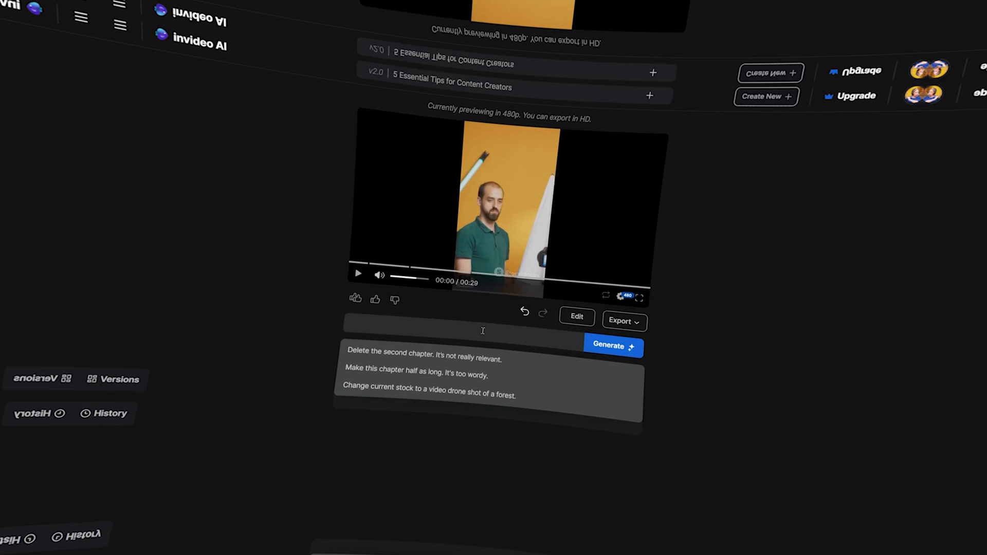
Submit the prompt 'change the video to horizontal' to regenerate the video.
type("chnag")
key("BackSpace")
key("BackSpace")
key("BackSpace")
key("BackSpace")
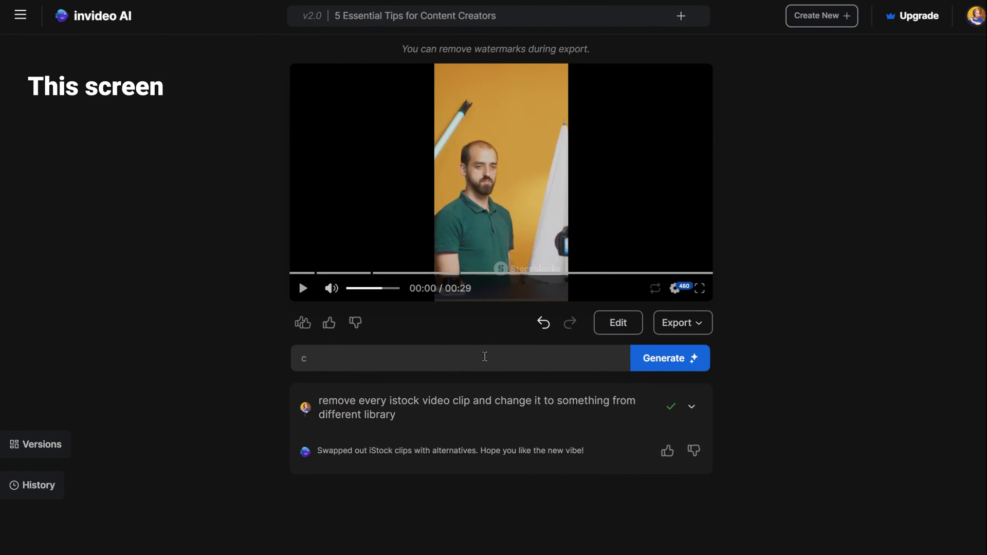
type("hange th")
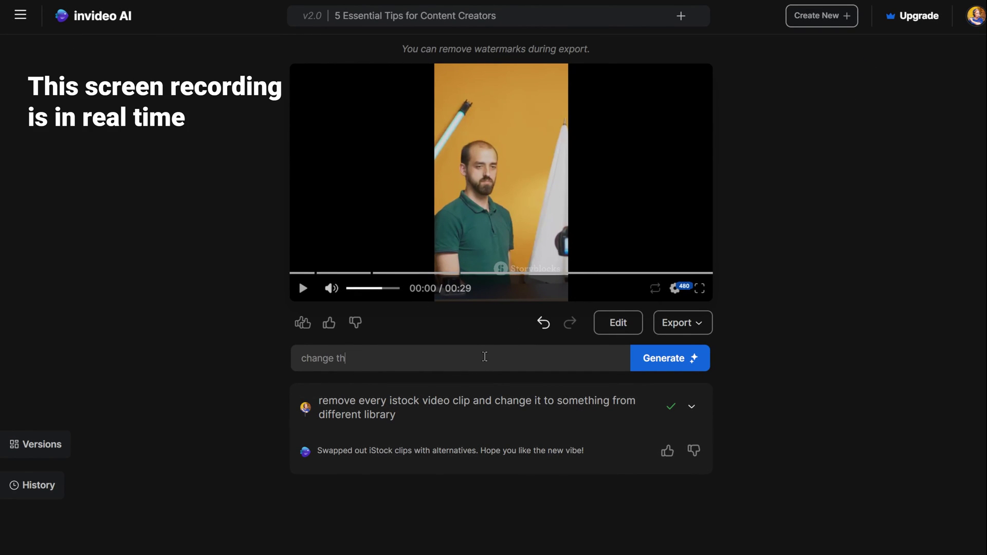
type("e video to horizontal")
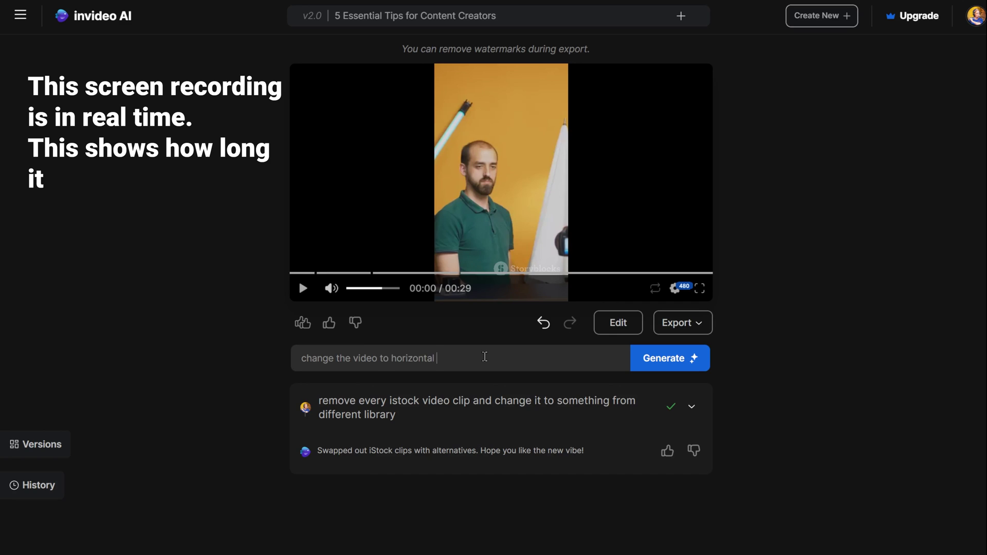
left_click(687, 364)
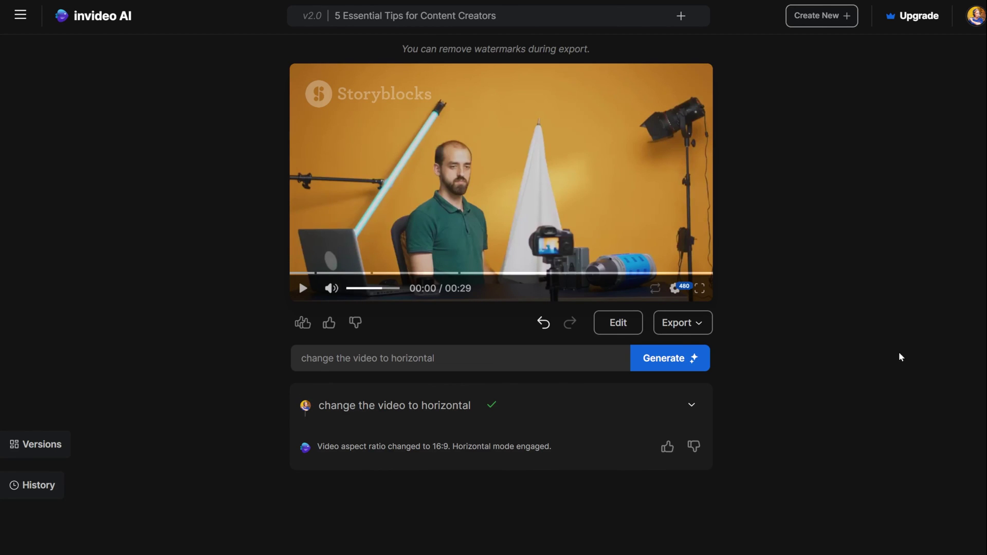
Play the horizontal preview and skip ahead past 00:10.
left_click(440, 275)
left_click(440, 273)
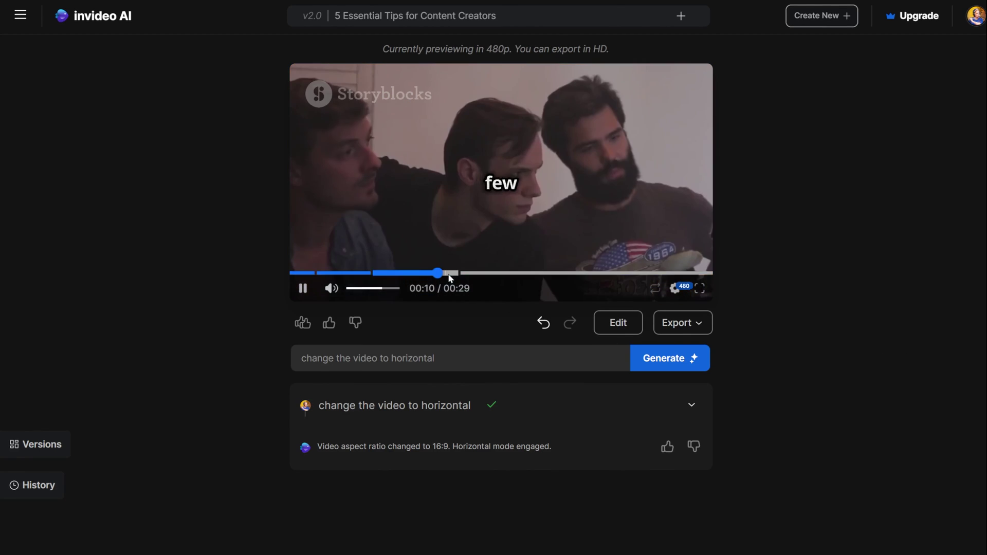
left_click(502, 274)
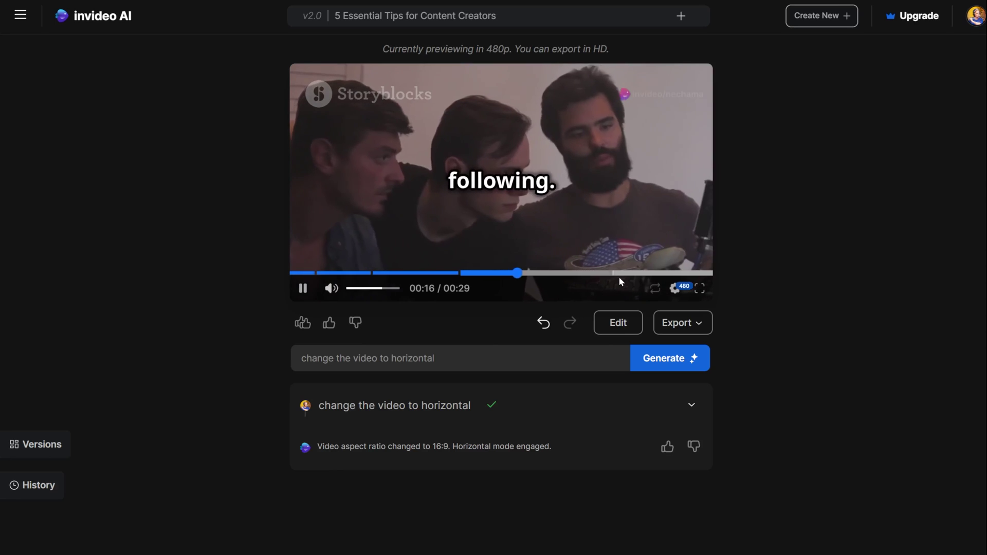